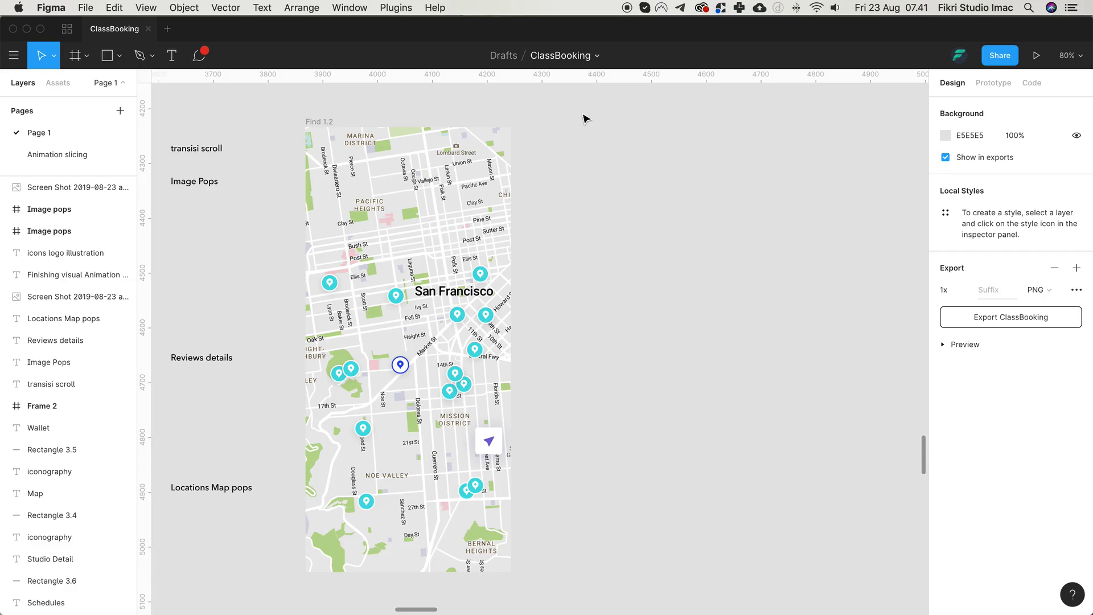
Review the Mapsicle page among the installed plugins and return to the ClassBooking file
{"action": "scroll", "coordinate": [585, 118], "scroll_direction": "down", "scroll_amount": 3}
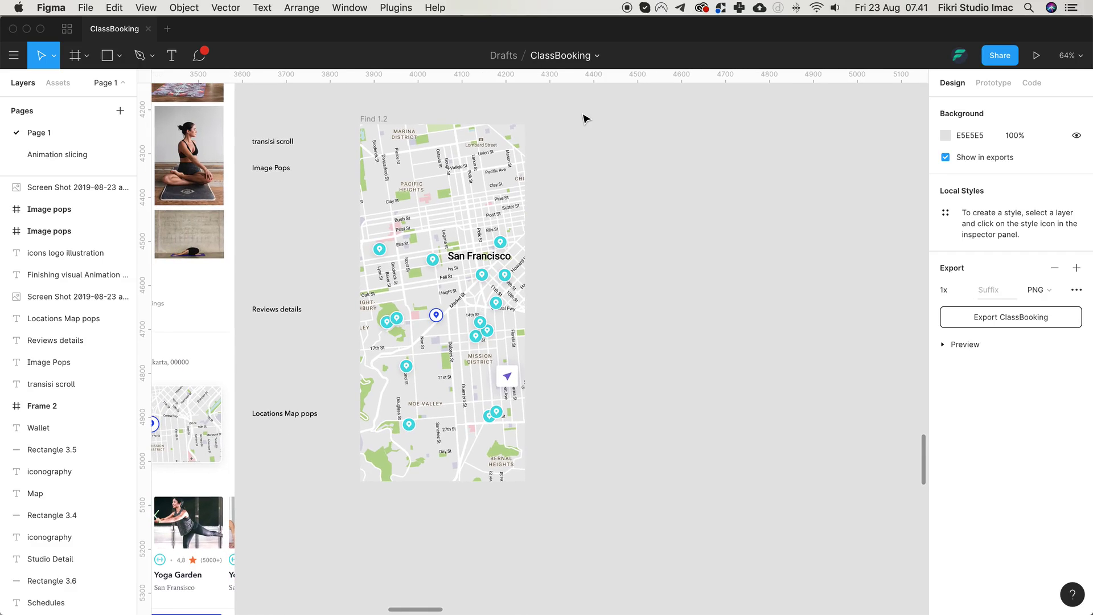
{"action": "scroll", "coordinate": [585, 118], "scroll_direction": "up", "scroll_amount": 2}
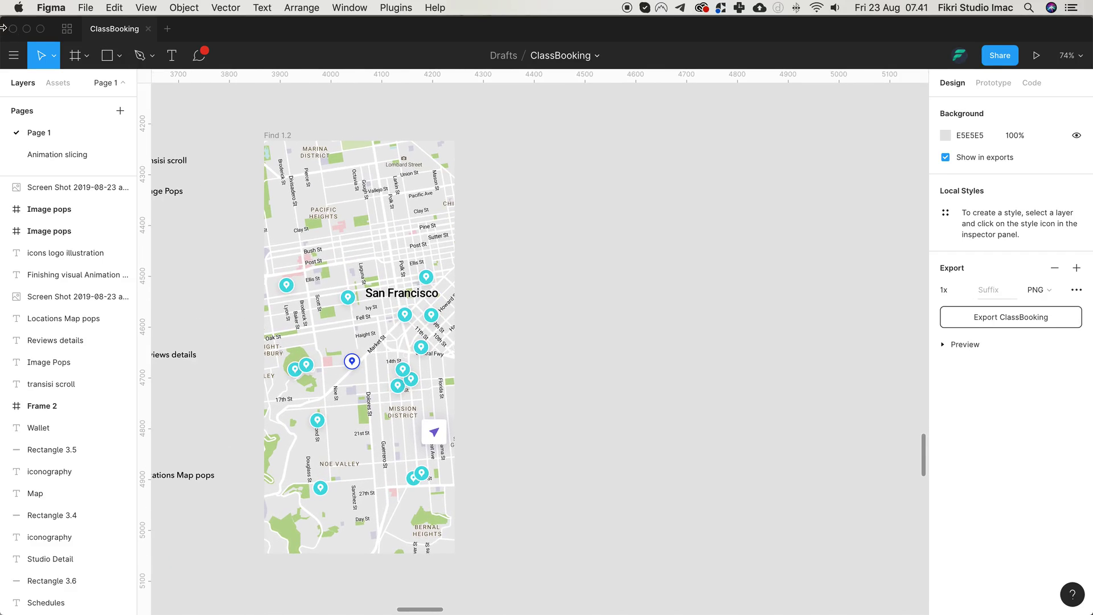
{"action": "left_click", "coordinate": [67, 28]}
{"action": "left_click", "coordinate": [66, 164]}
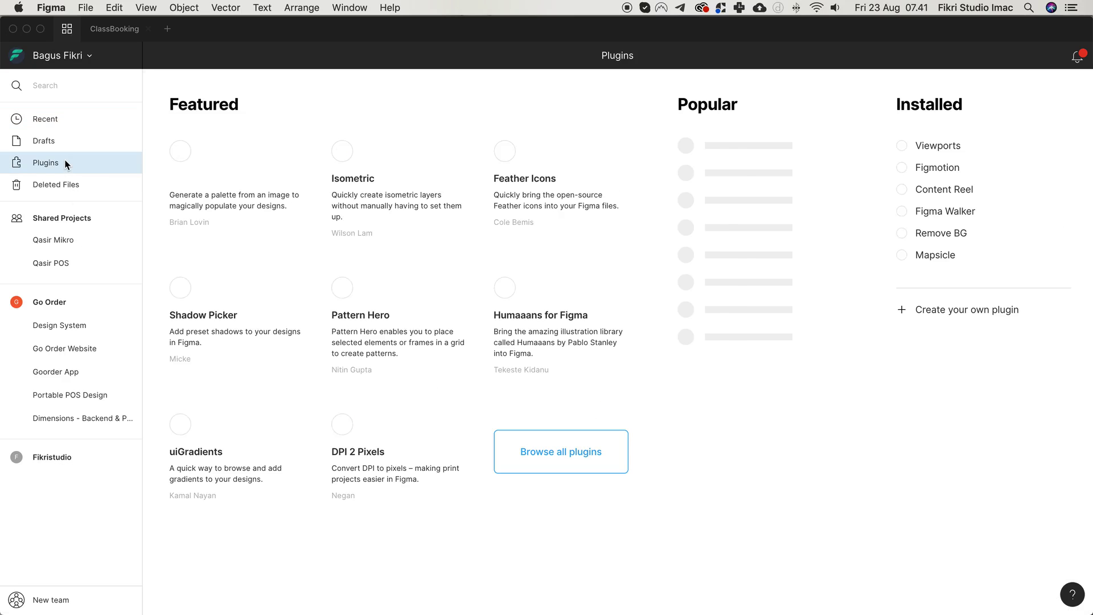
{"action": "left_click", "coordinate": [928, 254]}
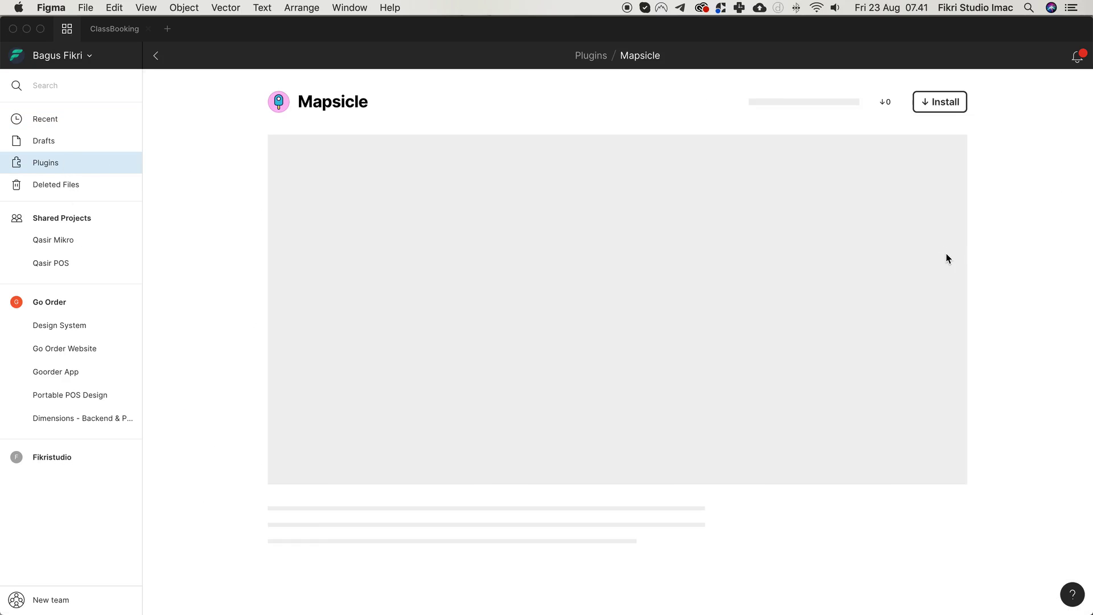
{"action": "scroll", "coordinate": [615, 181], "scroll_direction": "down", "scroll_amount": 4}
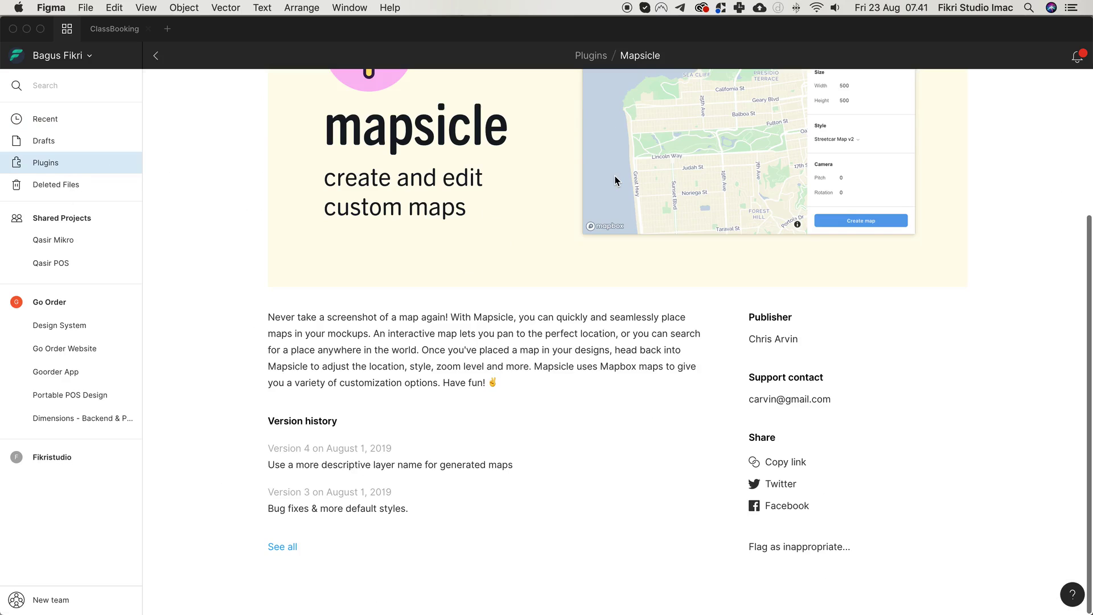
{"action": "scroll", "coordinate": [616, 181], "scroll_direction": "up", "scroll_amount": 4}
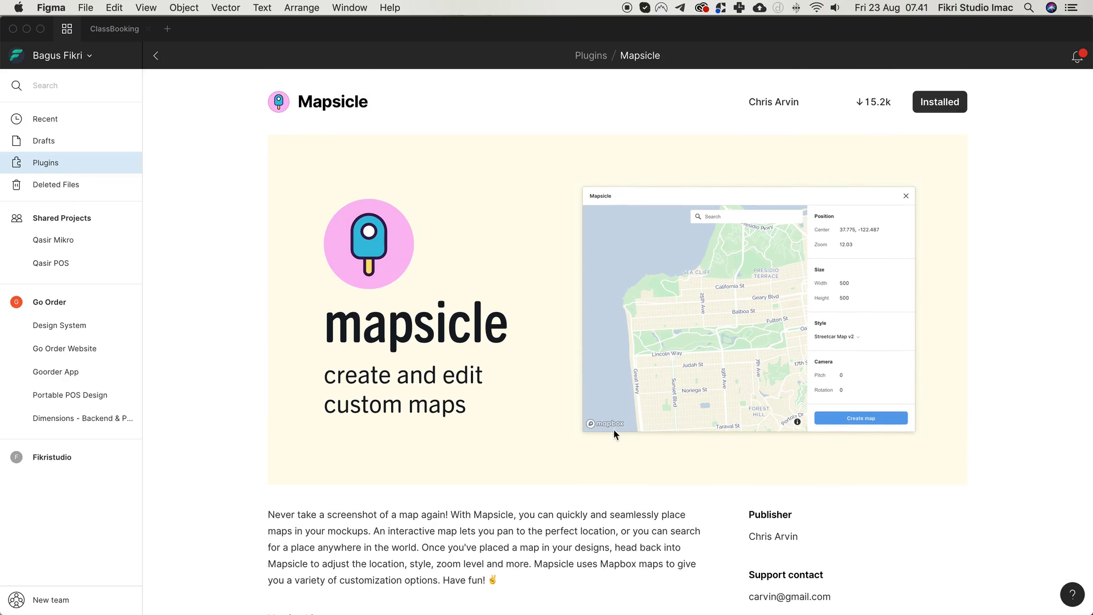
{"action": "left_click", "coordinate": [104, 30]}
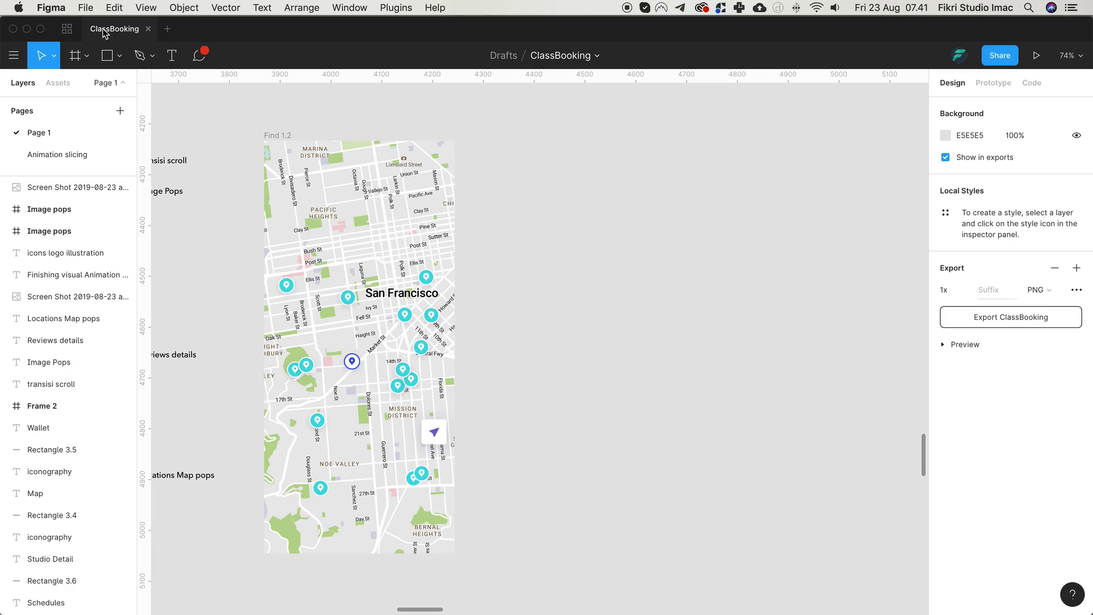
{"action": "double_click", "coordinate": [410, 200]}
{"action": "left_click_drag", "start_coordinate": [410, 200], "coordinate": [392, 246]}
{"action": "key", "text": "super+z"}
{"action": "left_click", "coordinate": [542, 204]}
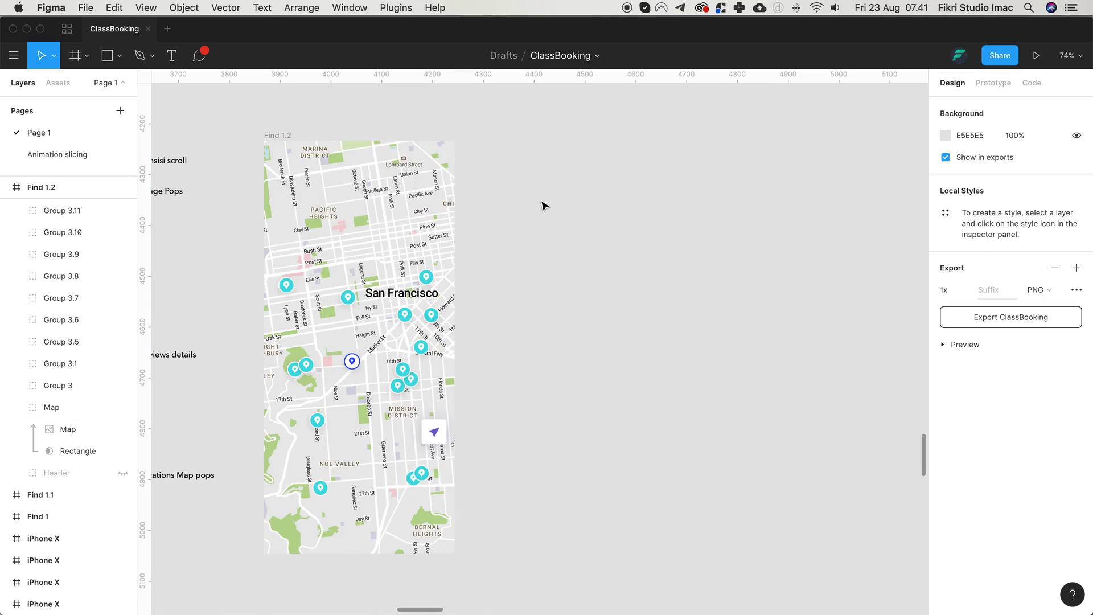
{"action": "left_click", "coordinate": [414, 187]}
{"action": "double_click", "coordinate": [415, 183]}
{"action": "left_click_drag", "start_coordinate": [415, 182], "coordinate": [376, 218]}
{"action": "key", "text": "super+z"}
{"action": "left_click", "coordinate": [545, 183]}
Add an iPhone X frame beside the Find 1.2 frame and cover it with a 375 × 812 rectangle
{"action": "key", "text": "f"}
{"action": "left_click", "coordinate": [974, 130]}
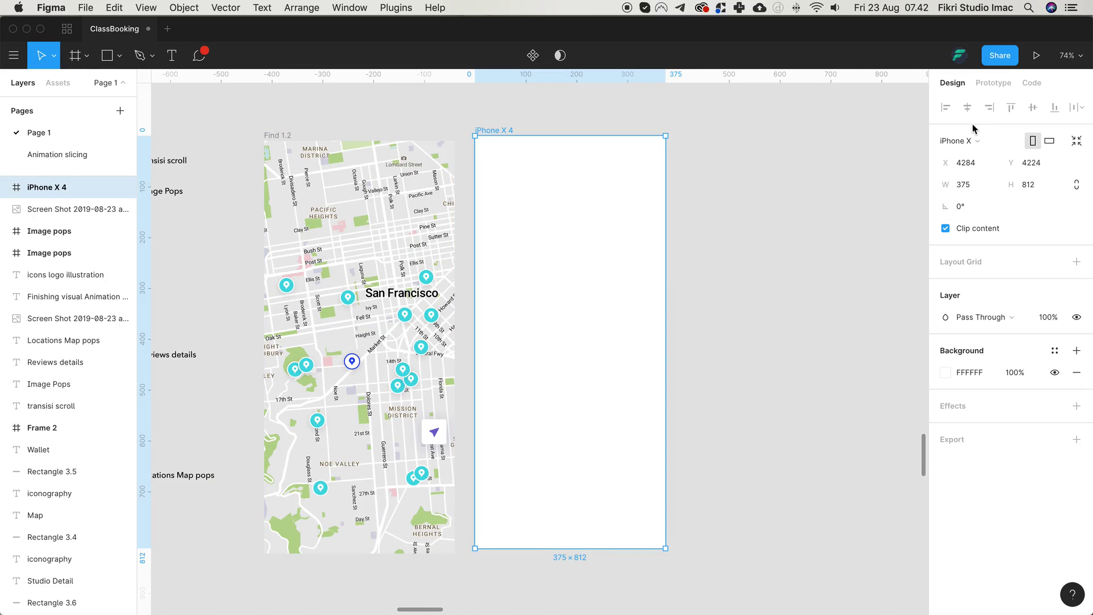
{"action": "key", "text": "r"}
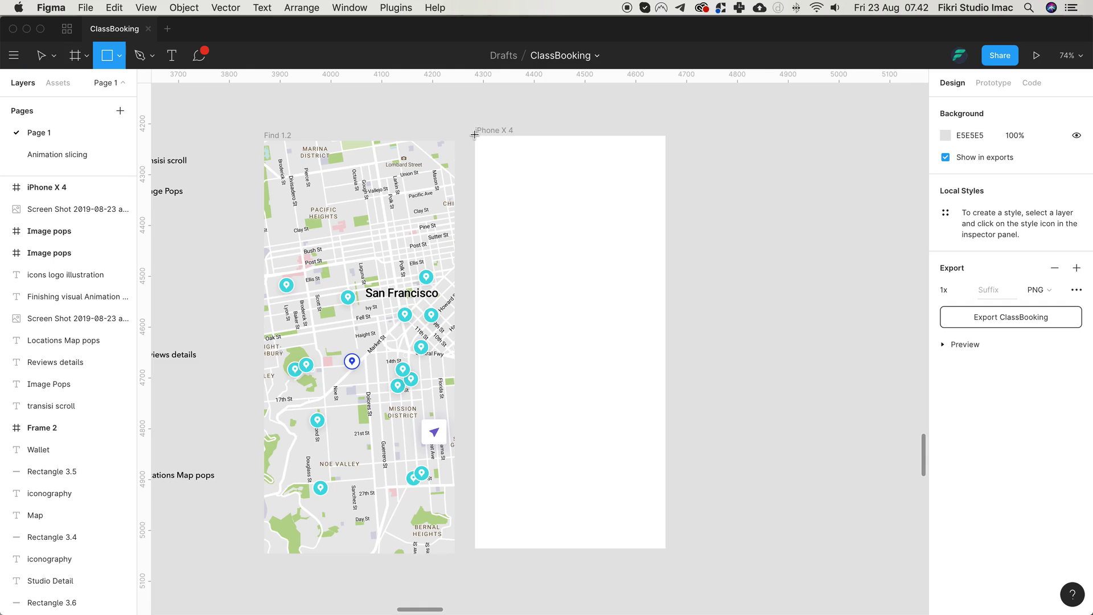
{"action": "mouse_move", "coordinate": [475, 135]}
{"action": "left_mouse_down"}
{"action": "mouse_move", "coordinate": [666, 608]}
{"action": "mouse_move", "coordinate": [652, 496]}
{"action": "mouse_move", "coordinate": [681, 444]}
{"action": "mouse_move", "coordinate": [667, 446]}
{"action": "left_mouse_up"}
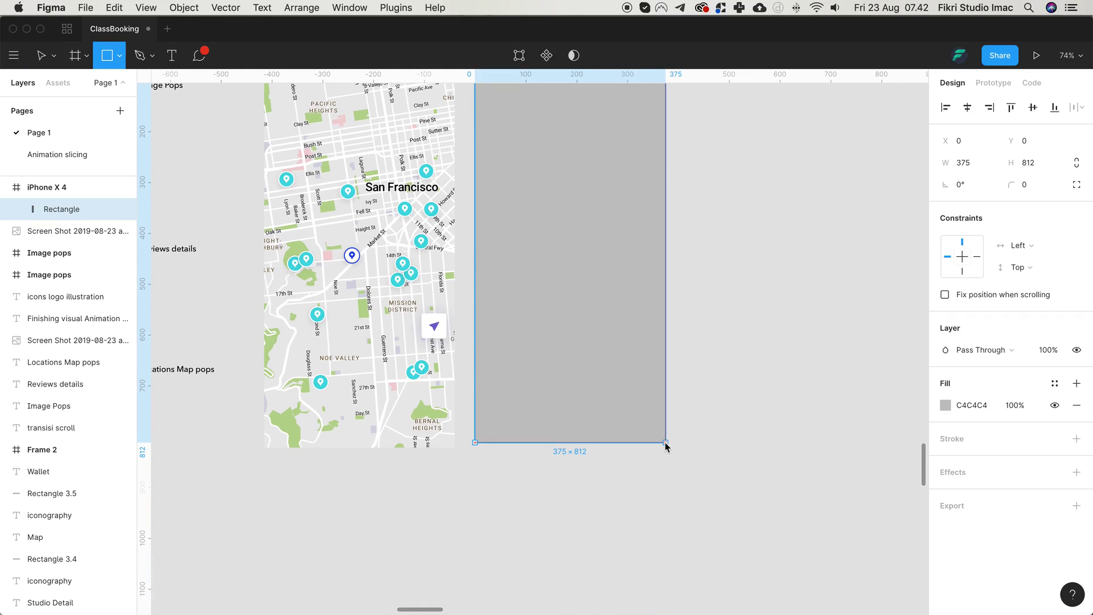
{"action": "left_click", "coordinate": [691, 436]}
{"action": "scroll", "coordinate": [691, 436], "scroll_direction": "up", "scroll_amount": 3}
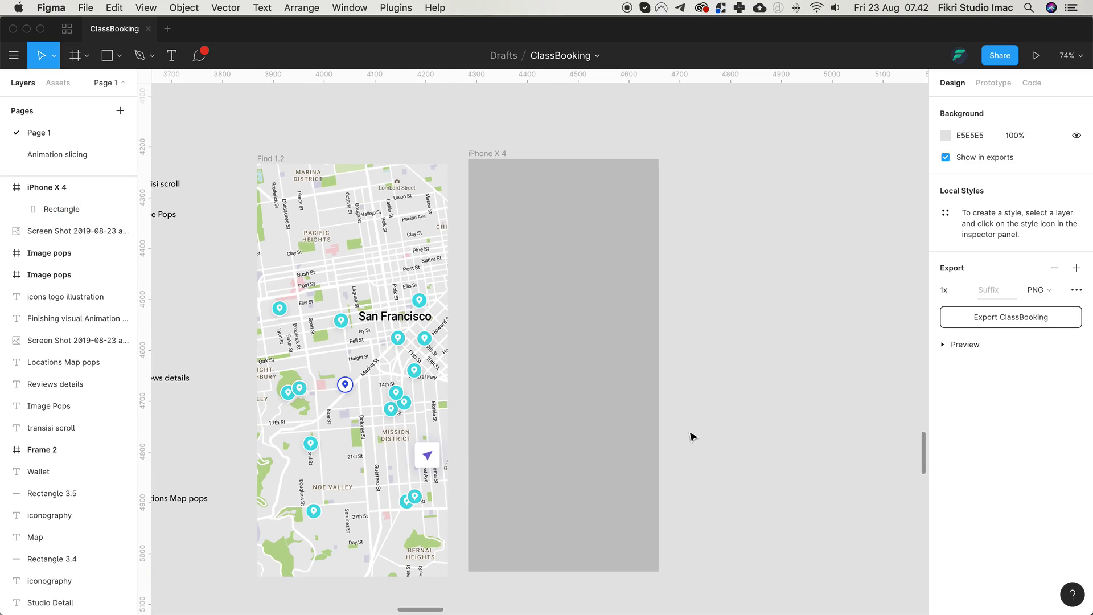
Switch to the Mapbox Studio style in Chrome, close its Share dialog and show more of San Francisco
{"action": "mouse_move", "coordinate": [654, 612]}
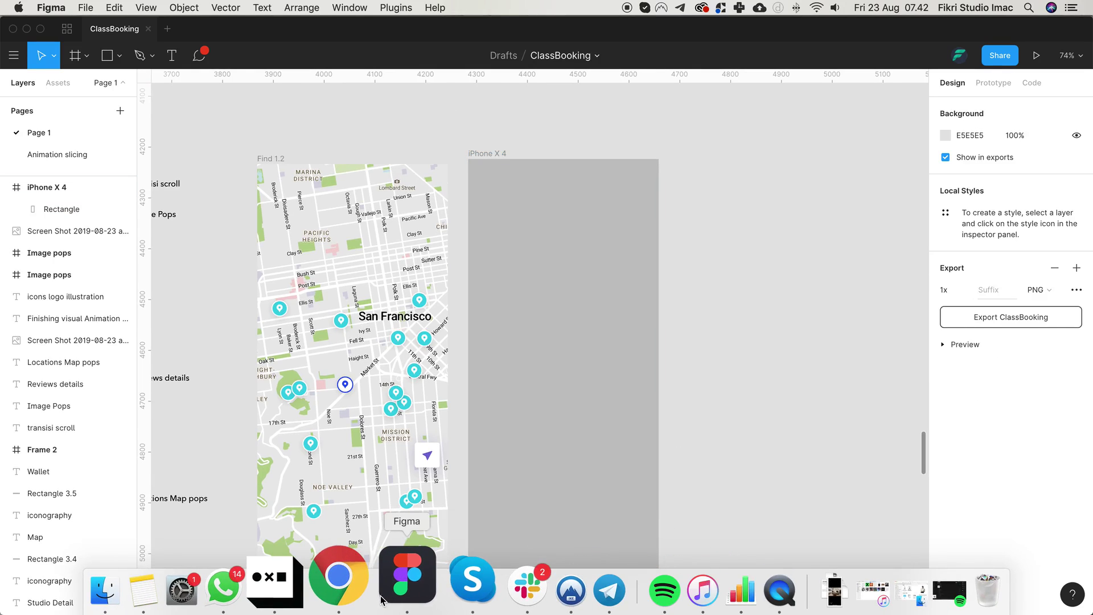
{"action": "left_click", "coordinate": [365, 589]}
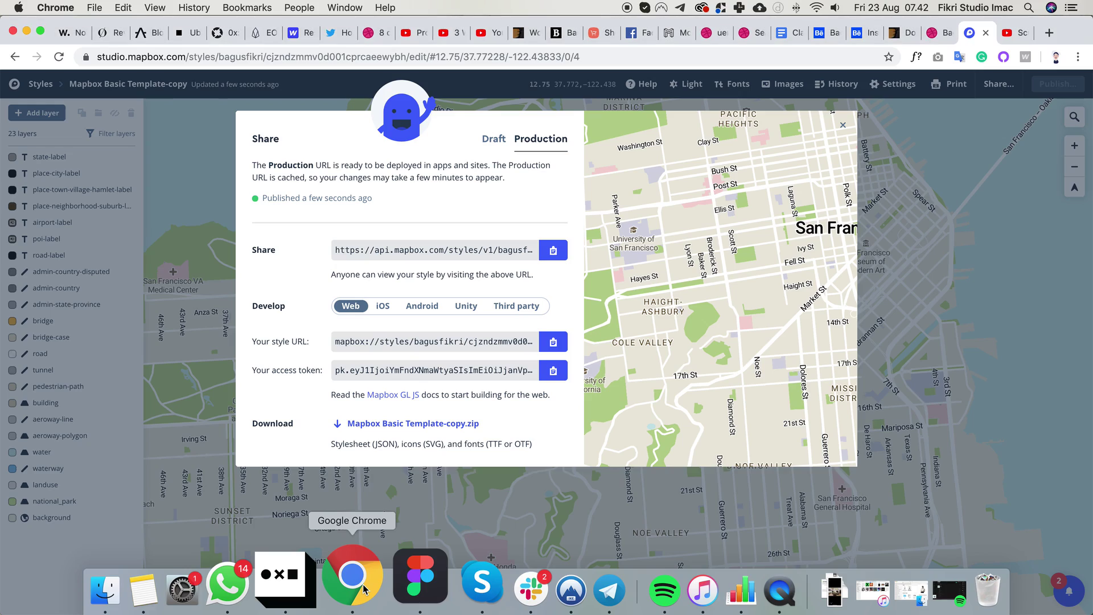
{"action": "left_click", "coordinate": [843, 125]}
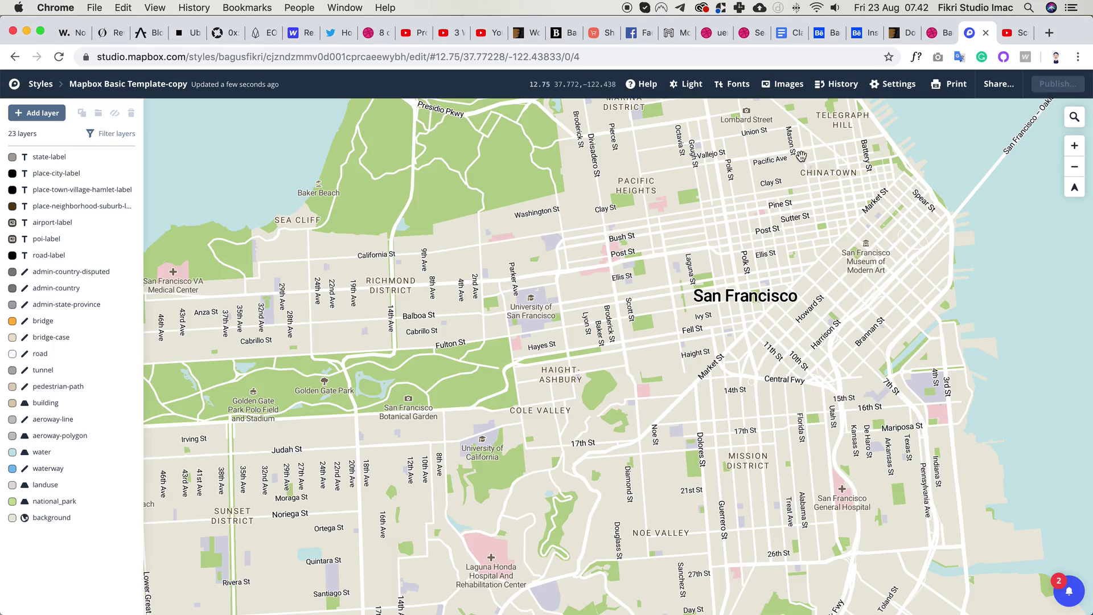
{"action": "left_click_drag", "start_coordinate": [766, 240], "coordinate": [719, 314]}
{"action": "scroll", "coordinate": [720, 310], "scroll_direction": "down", "scroll_amount": 3}
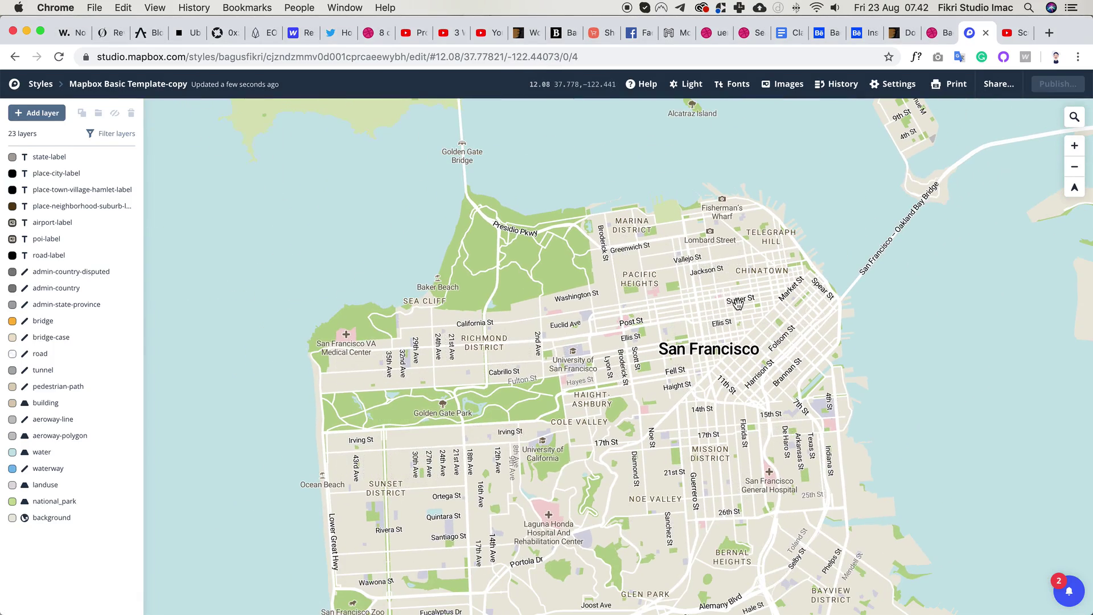
Open the background layer's colour settings and check which layers make up the water and park areas of the map
{"action": "left_click", "coordinate": [601, 275]}
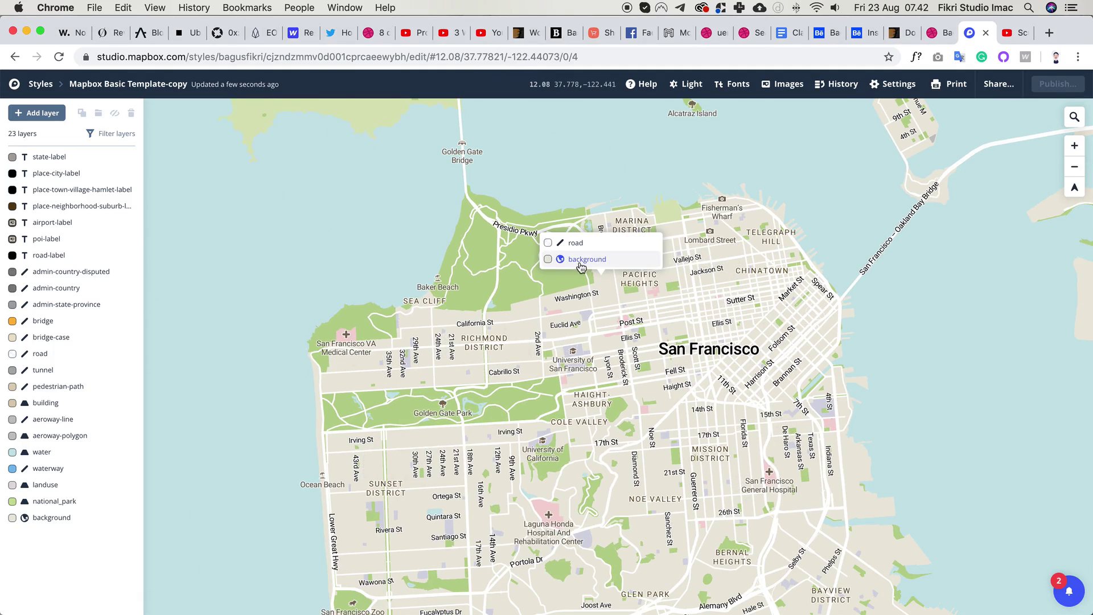
{"action": "left_click", "coordinate": [580, 263]}
{"action": "left_click", "coordinate": [547, 215]}
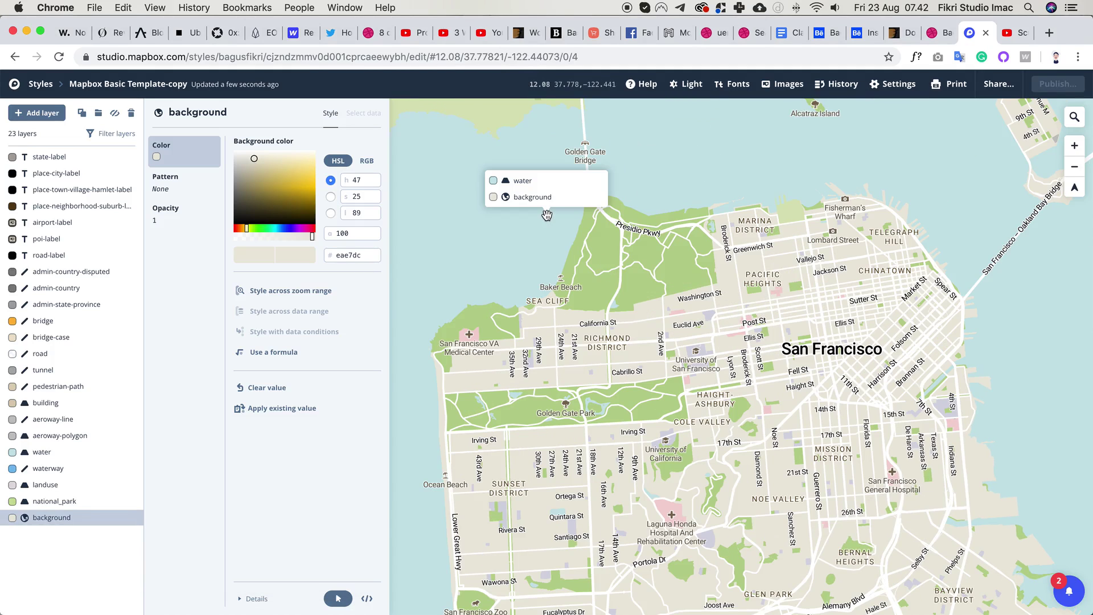
{"action": "left_click", "coordinate": [655, 259]}
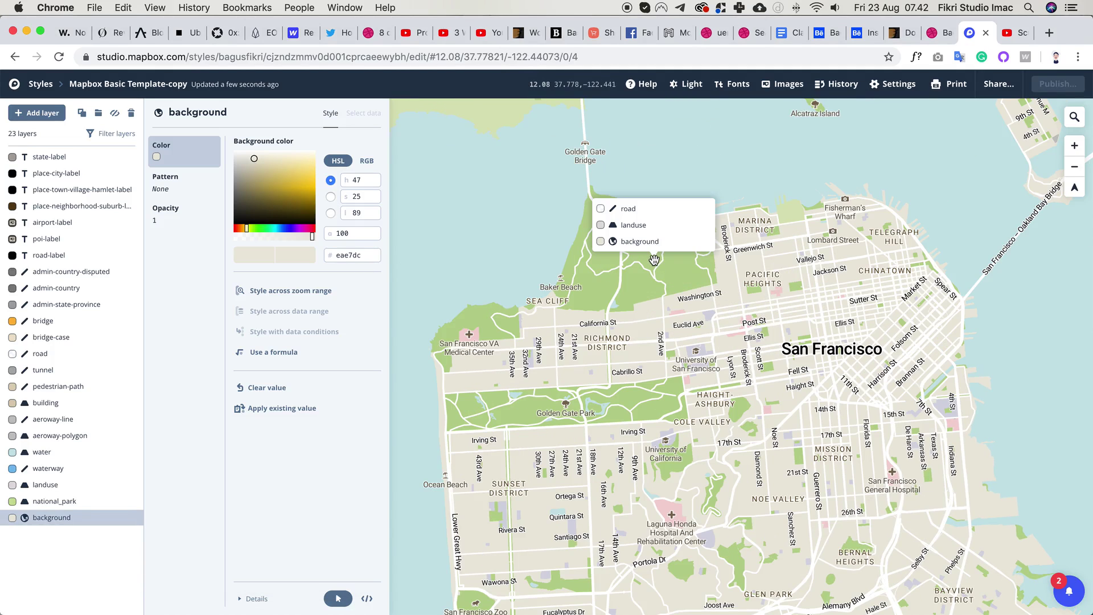
{"action": "left_click", "coordinate": [640, 289]}
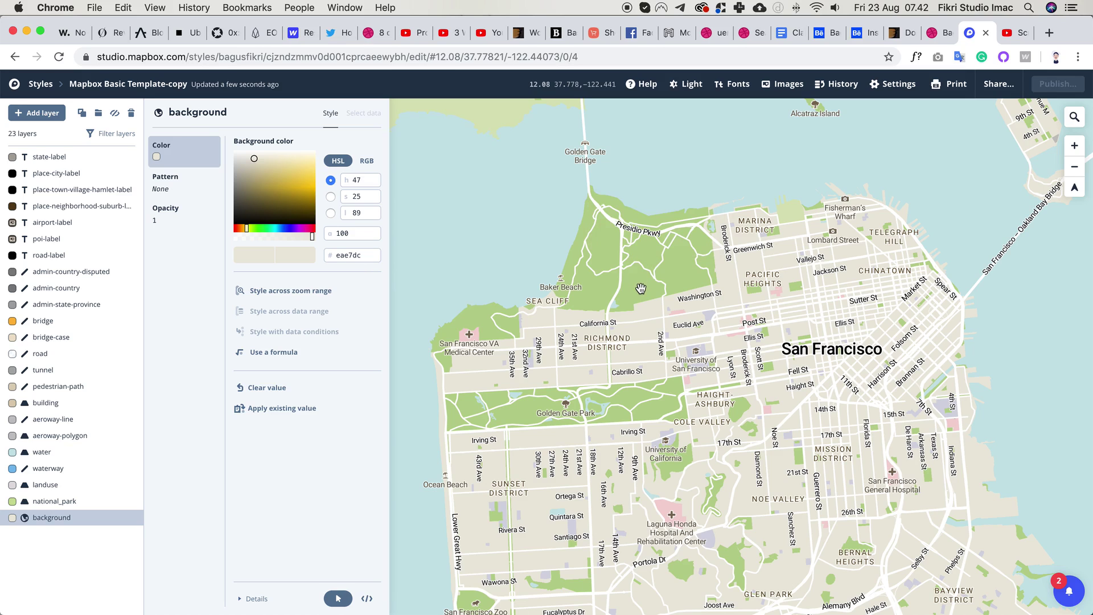
{"action": "scroll", "coordinate": [798, 327], "scroll_direction": "up", "scroll_amount": 3}
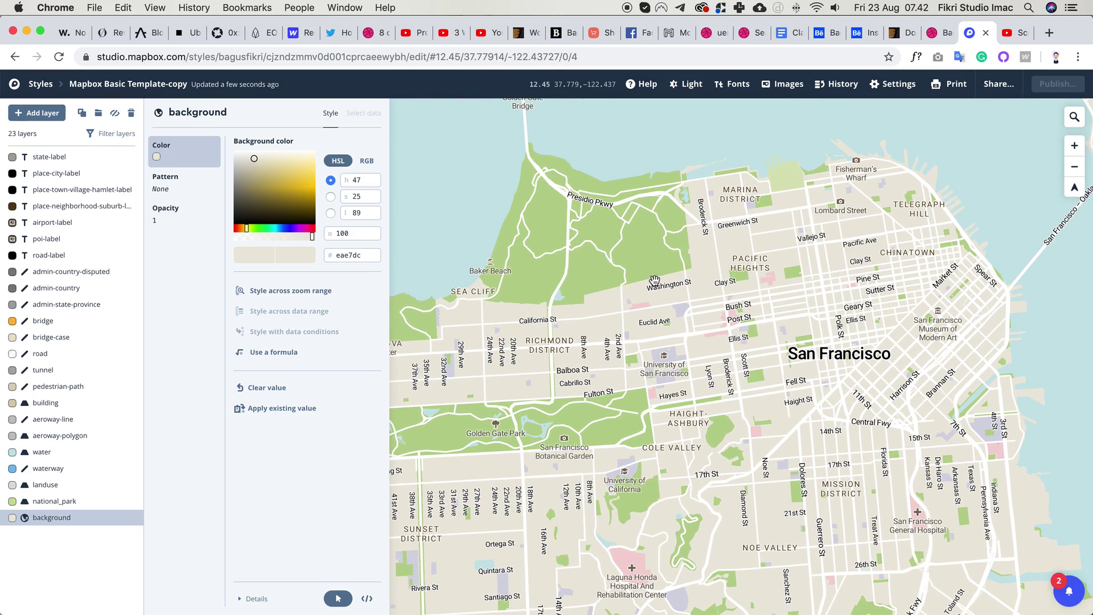
Copy the web style URL of the published Mapbox Basic Template-copy style from its sharing options
{"action": "mouse_move", "coordinate": [712, 613]}
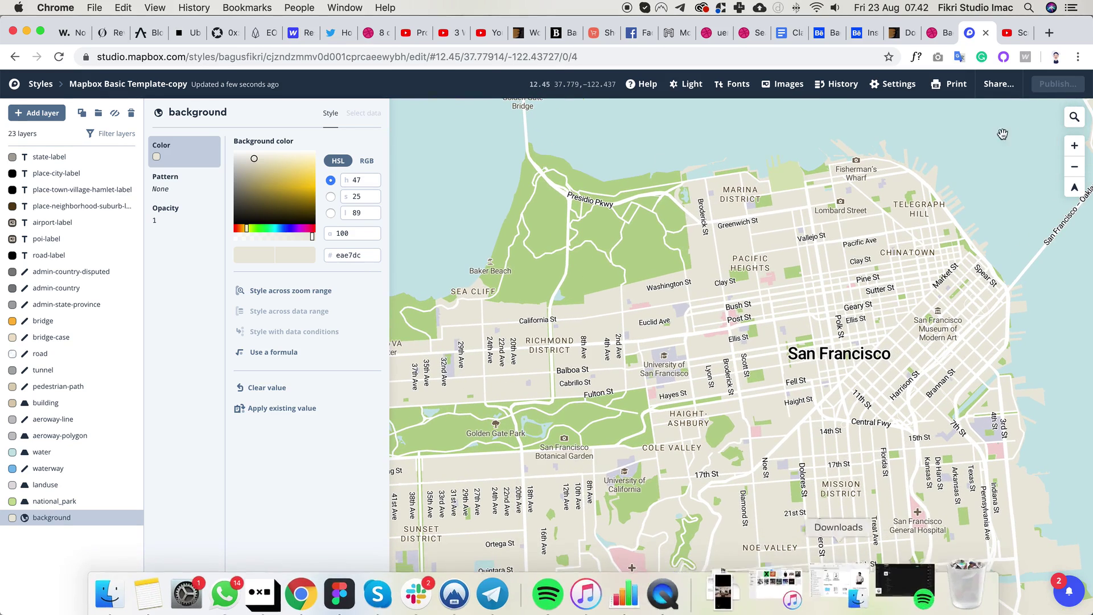
{"action": "left_click", "coordinate": [999, 92]}
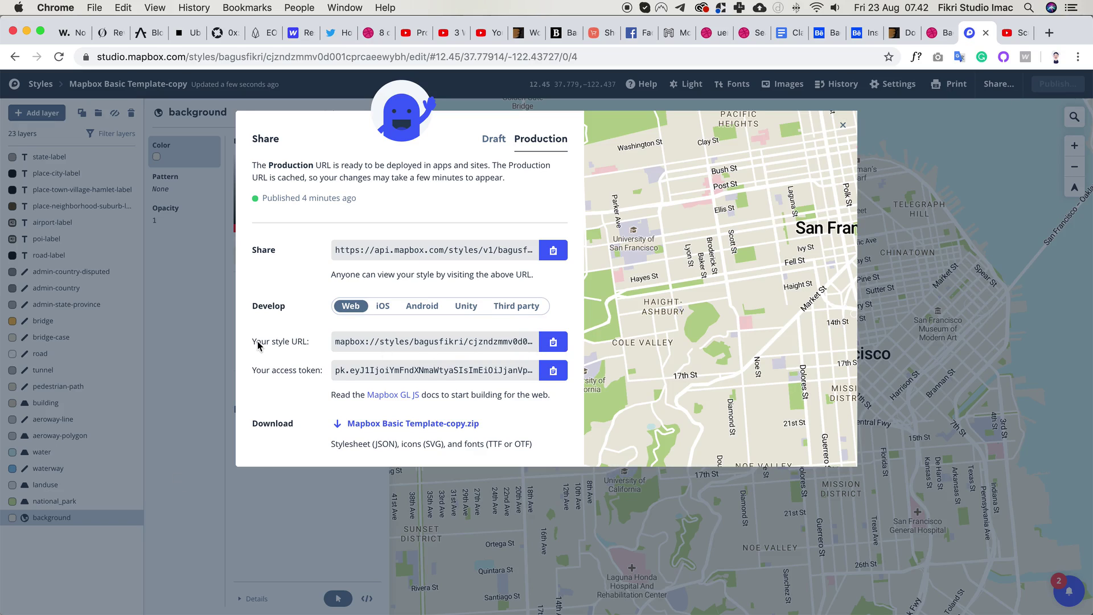
{"action": "left_click", "coordinate": [553, 342]}
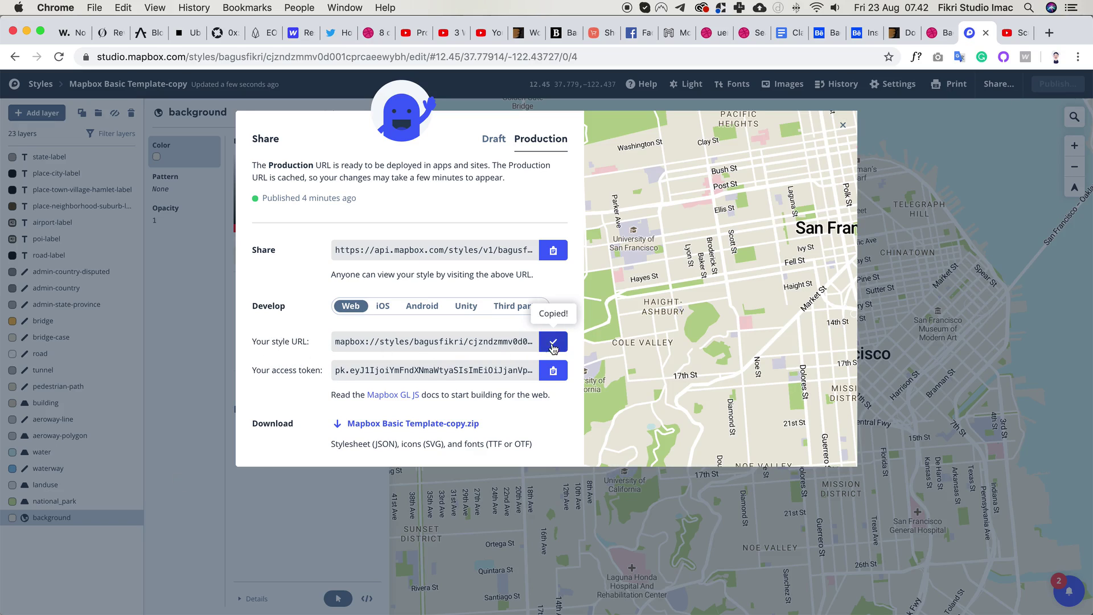
Switch back to Figma, select the iPhone X 4 frame and open the Mapsicle plugin for it
{"action": "mouse_move", "coordinate": [423, 586]}
{"action": "left_click", "coordinate": [372, 576]}
{"action": "left_click", "coordinate": [540, 311]}
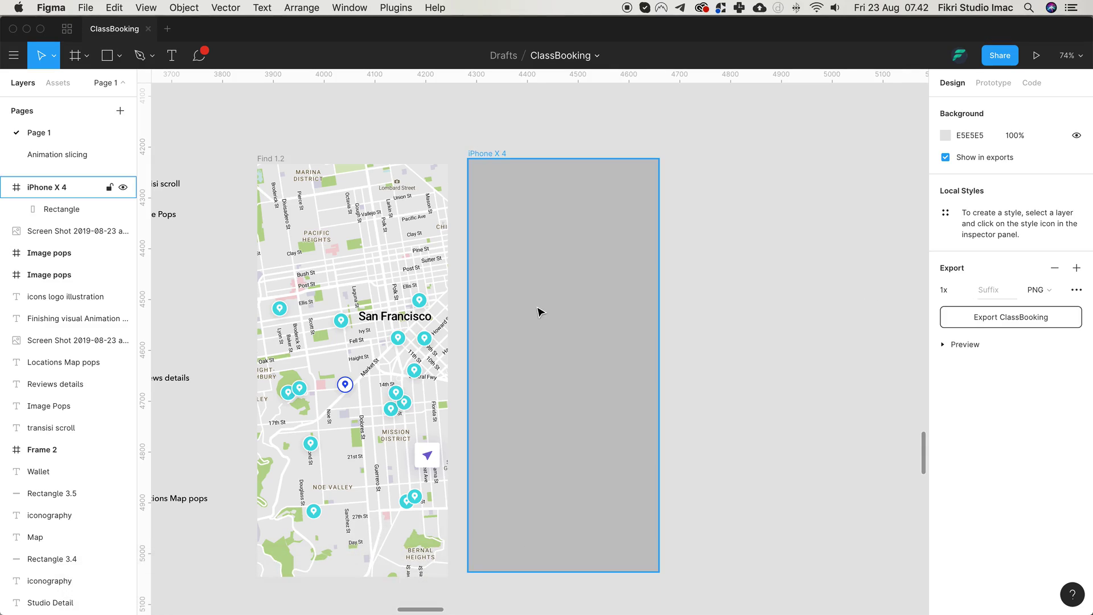
{"action": "key", "text": "Escape"}
{"action": "left_click", "coordinate": [541, 310]}
{"action": "right_click", "coordinate": [565, 308]}
{"action": "mouse_move", "coordinate": [678, 448]}
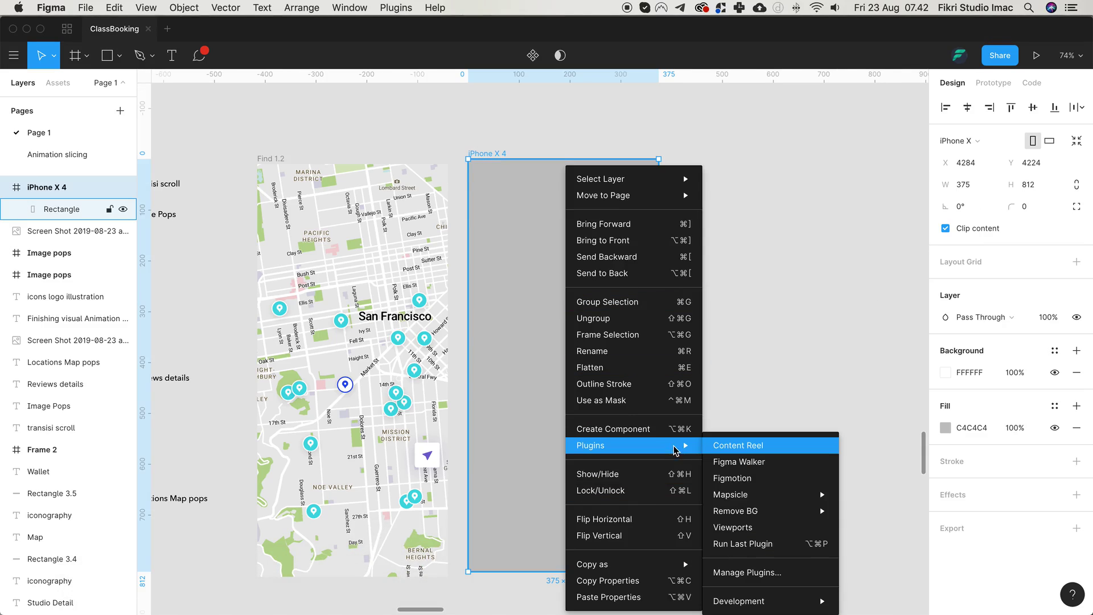
{"action": "mouse_move", "coordinate": [806, 504]}
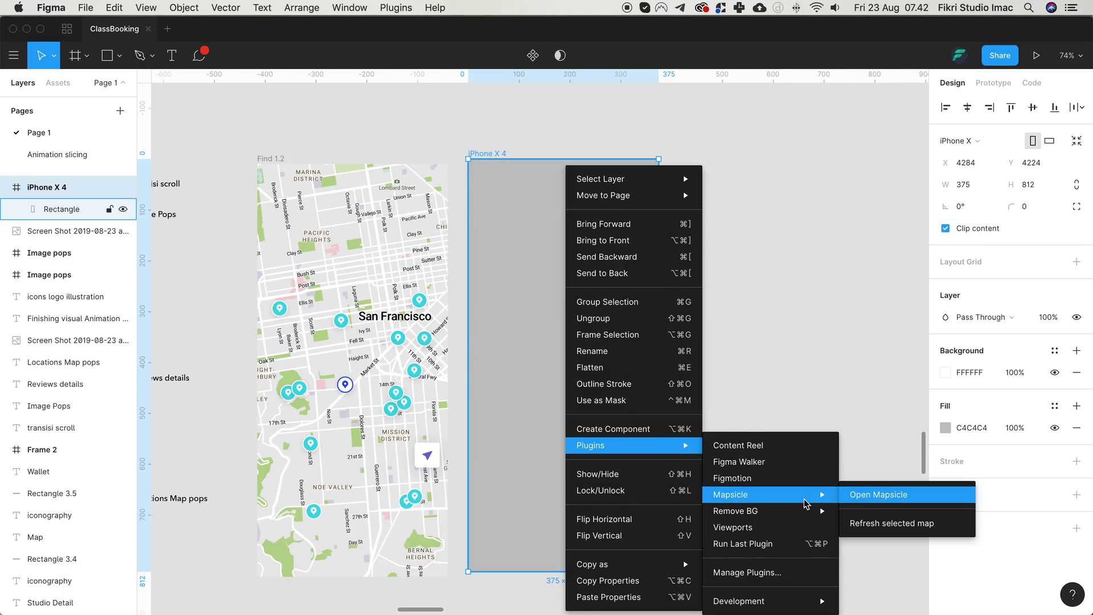
{"action": "left_click", "coordinate": [866, 499]}
{"action": "left_click", "coordinate": [720, 380]}
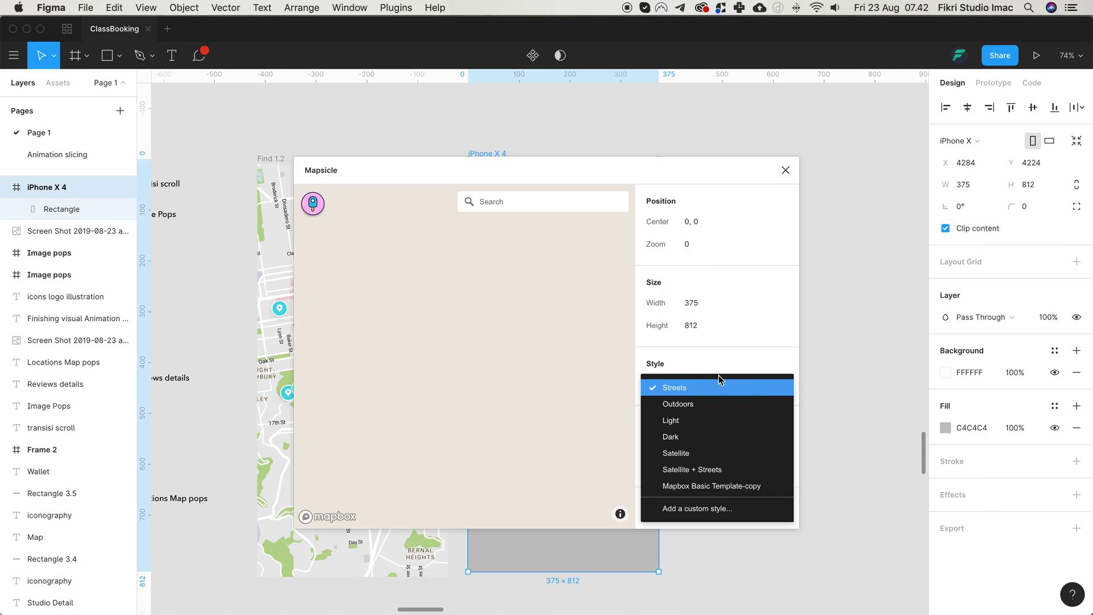
{"action": "left_click", "coordinate": [697, 508]}
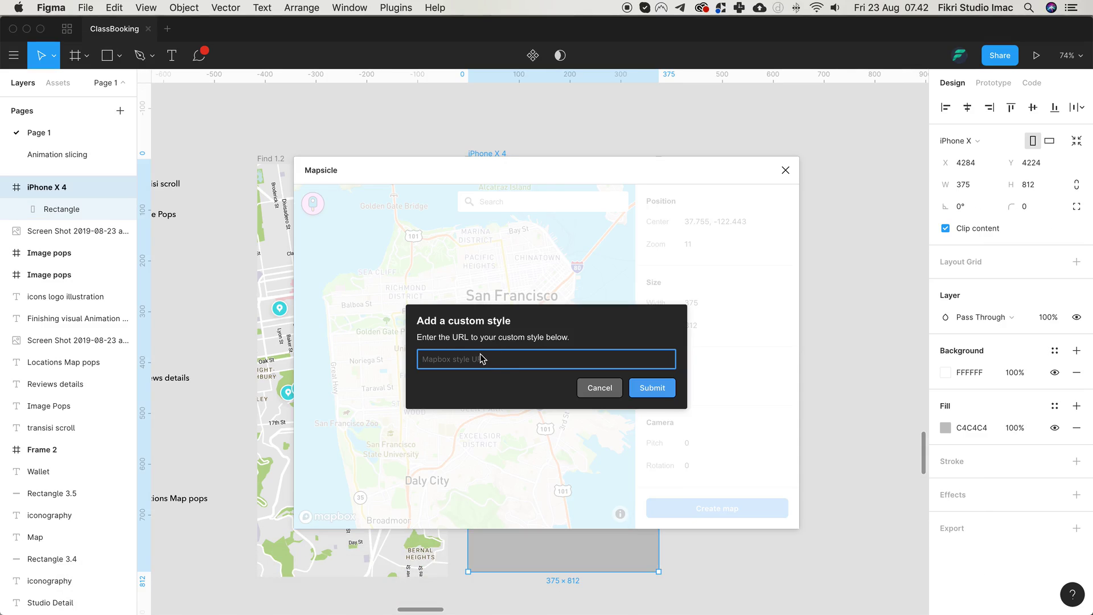
{"action": "key", "text": "super+v"}
{"action": "left_click", "coordinate": [590, 390]}
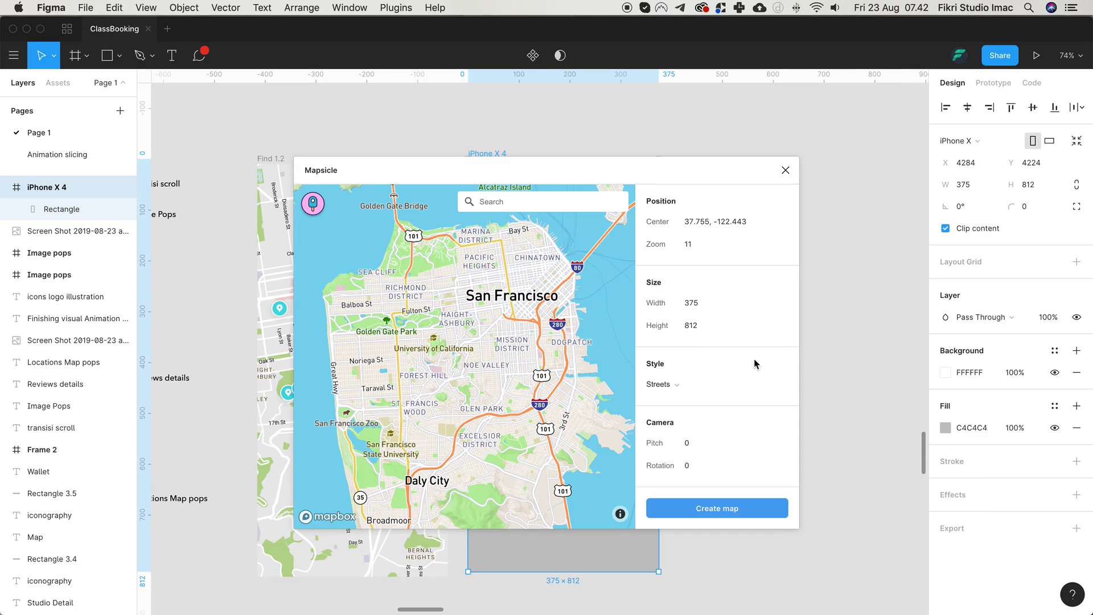
Check Mapsicle's information dialog, close it and set the map style to Mapbox Basic Template-copy
{"action": "left_click", "coordinate": [313, 204]}
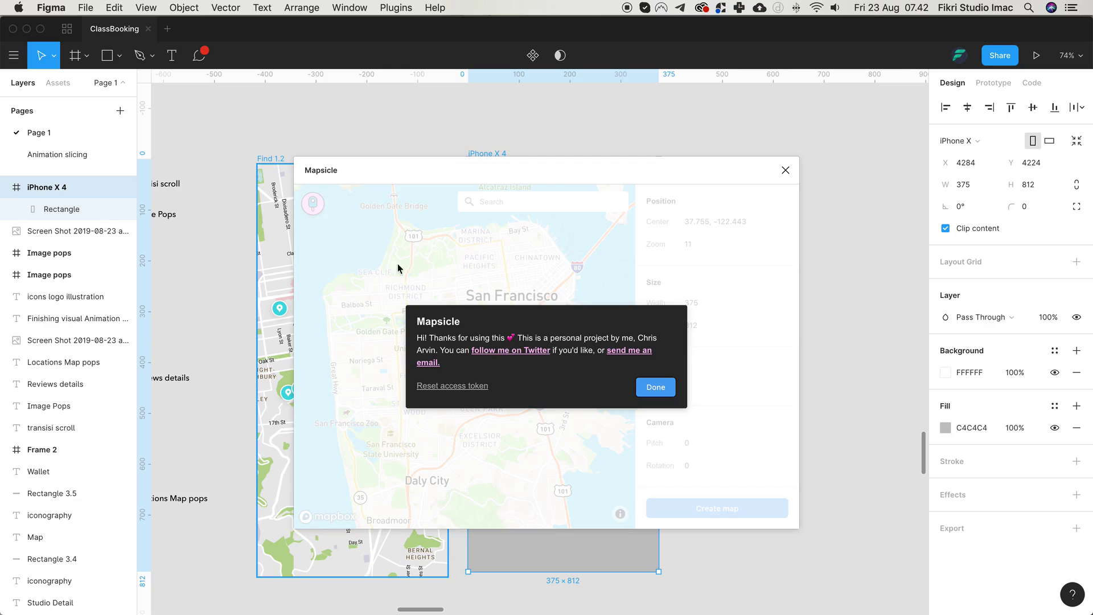
{"action": "left_click", "coordinate": [665, 393]}
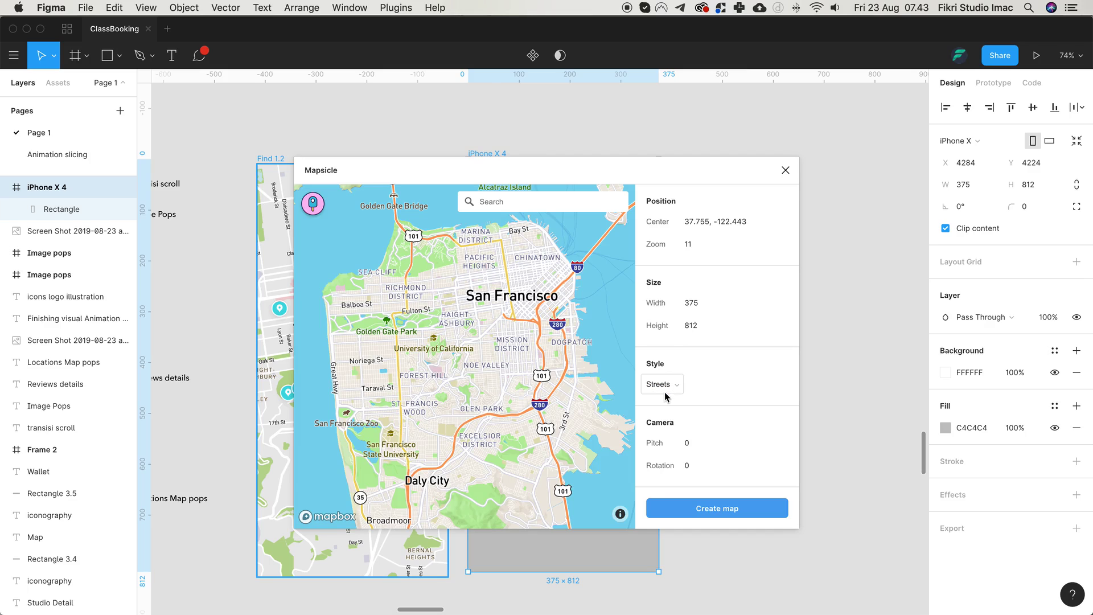
{"action": "left_click", "coordinate": [662, 382]}
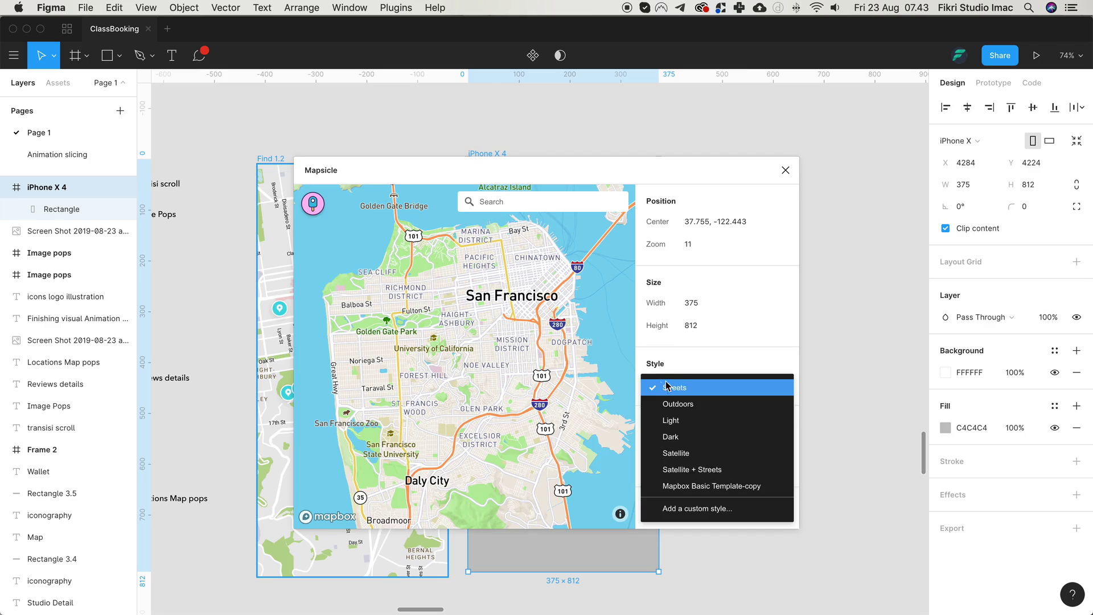
{"action": "left_click", "coordinate": [684, 489]}
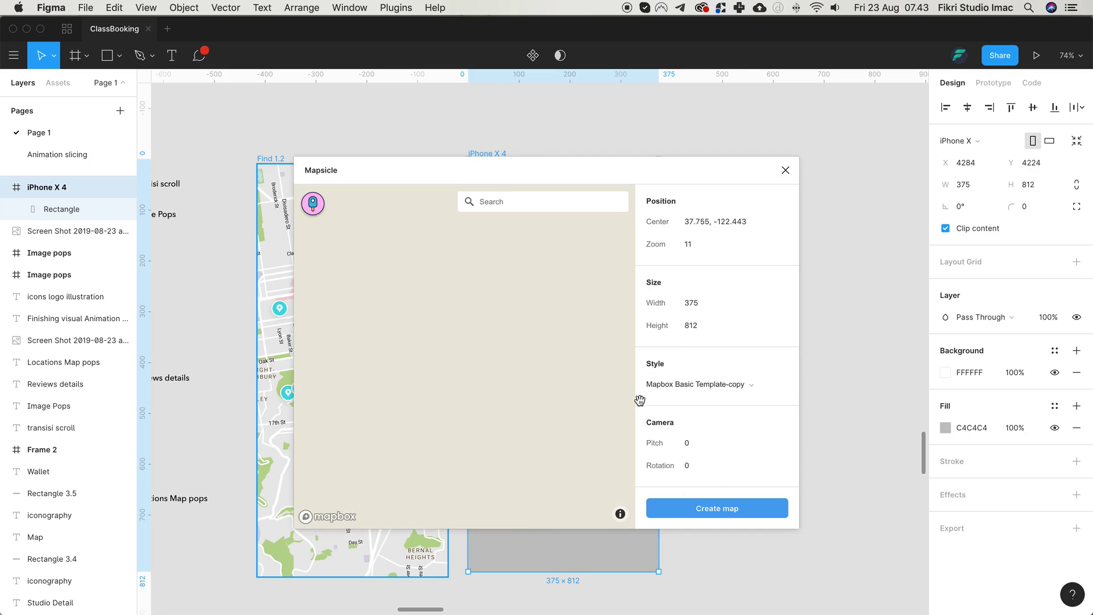
Compare the San Francisco map in Mapsicle's preview with the same style in Mapbox Studio in Chrome, and return to Figma
{"action": "scroll", "coordinate": [475, 285], "scroll_direction": "up", "scroll_amount": 2}
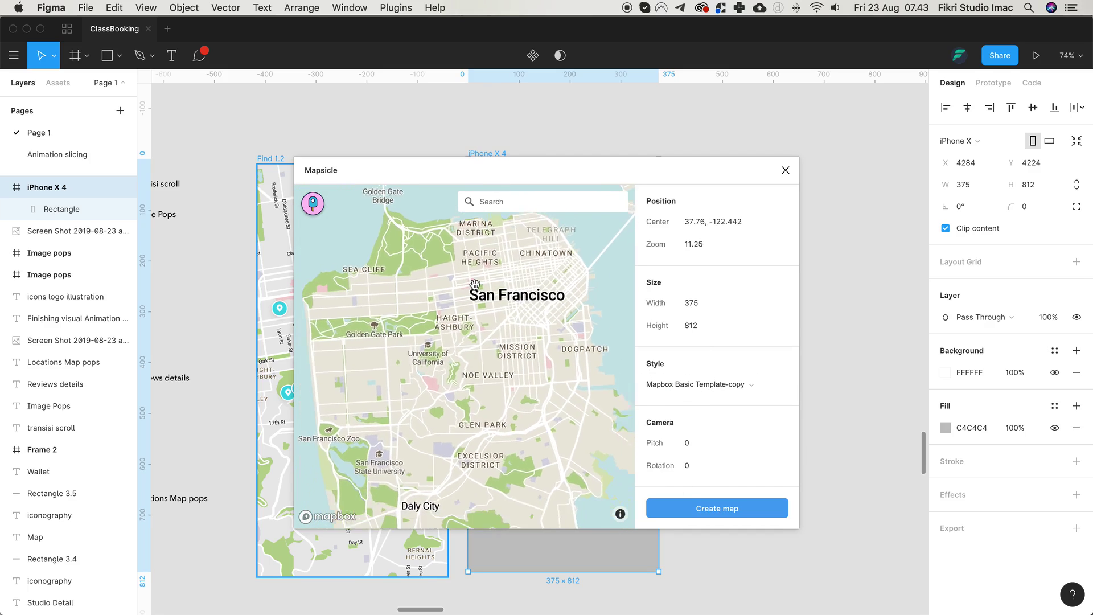
{"action": "scroll", "coordinate": [474, 285], "scroll_direction": "down", "scroll_amount": 4}
{"action": "scroll", "coordinate": [474, 286], "scroll_direction": "up", "scroll_amount": 5}
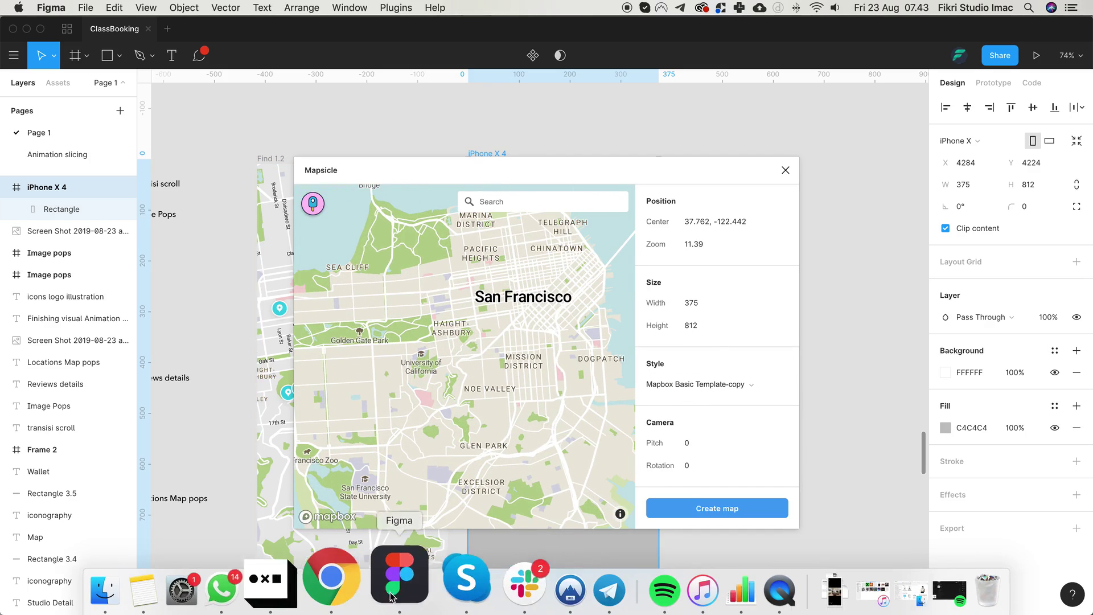
{"action": "left_click", "coordinate": [350, 579]}
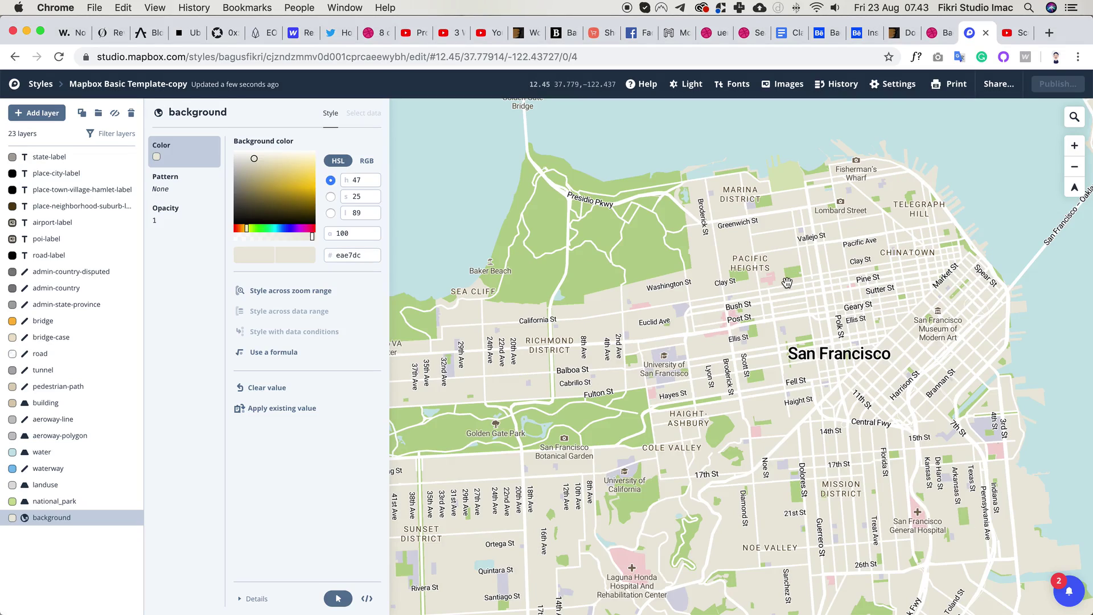
{"action": "scroll", "coordinate": [787, 283], "scroll_direction": "down", "scroll_amount": 3}
{"action": "scroll", "coordinate": [784, 281], "scroll_direction": "up", "scroll_amount": 2}
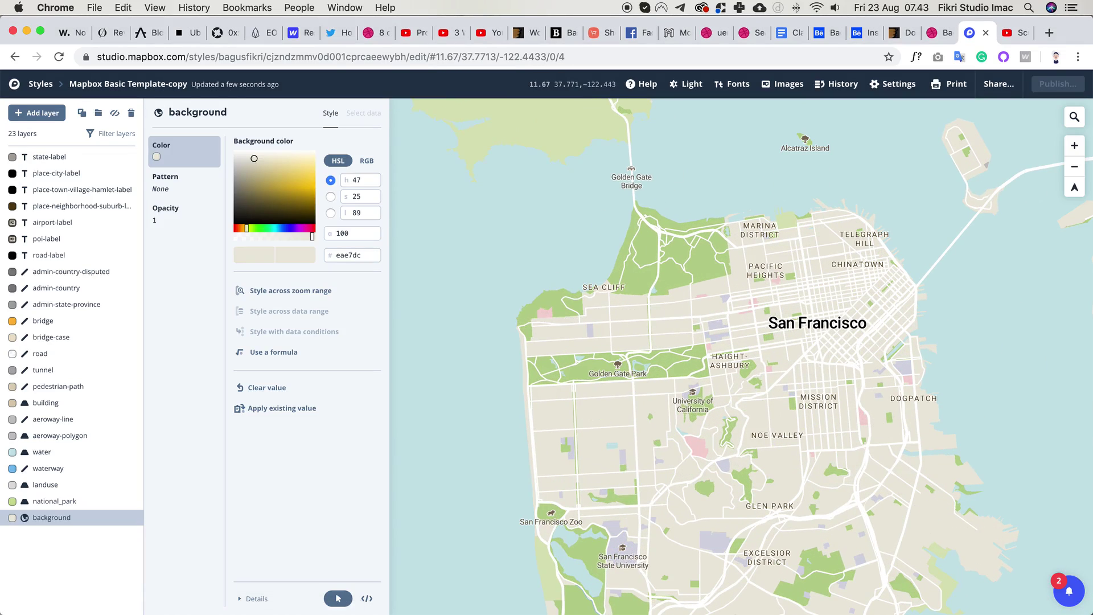
{"action": "left_click", "coordinate": [384, 581]}
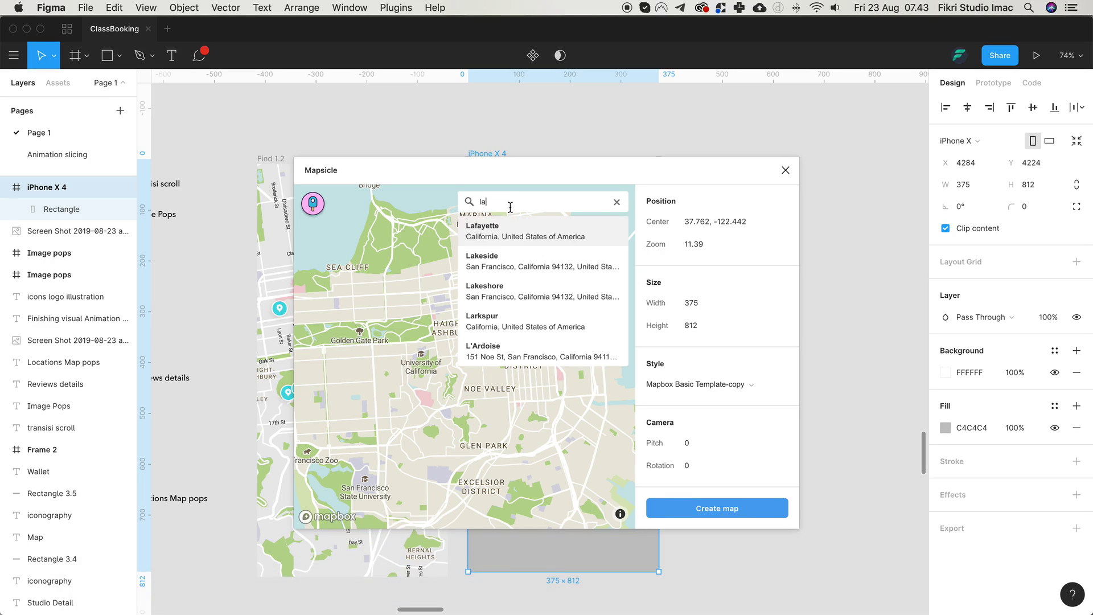
Pick Lakeside from the location search, reframe the map over San Francisco at zoom 12.3, and create it in the iPhone X 4 frame
{"action": "left_click", "coordinate": [513, 255]}
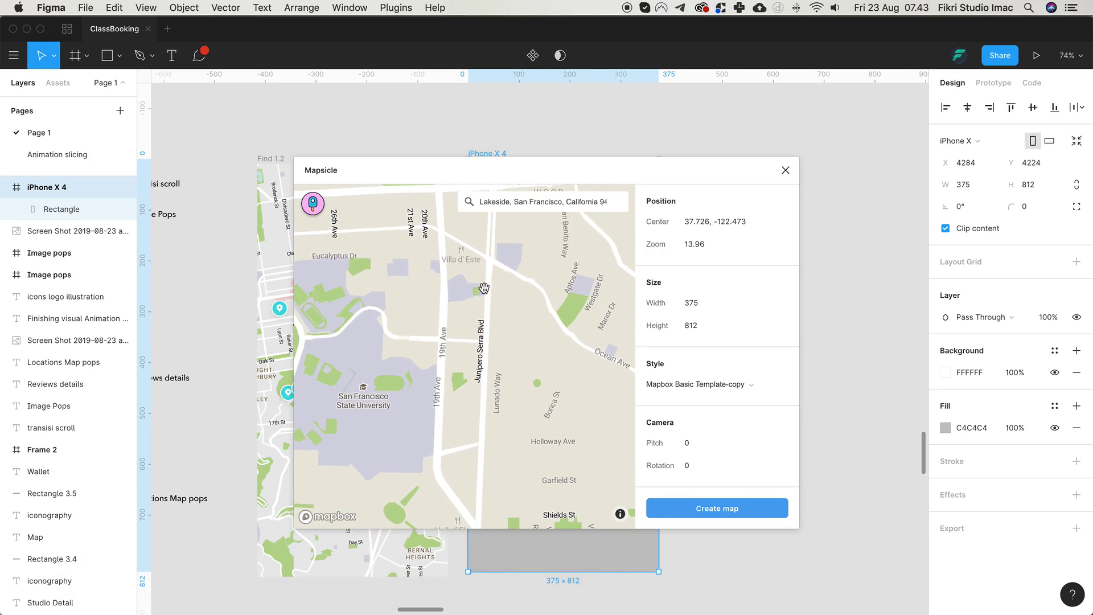
{"action": "scroll", "coordinate": [531, 317], "scroll_direction": "down", "scroll_amount": 5}
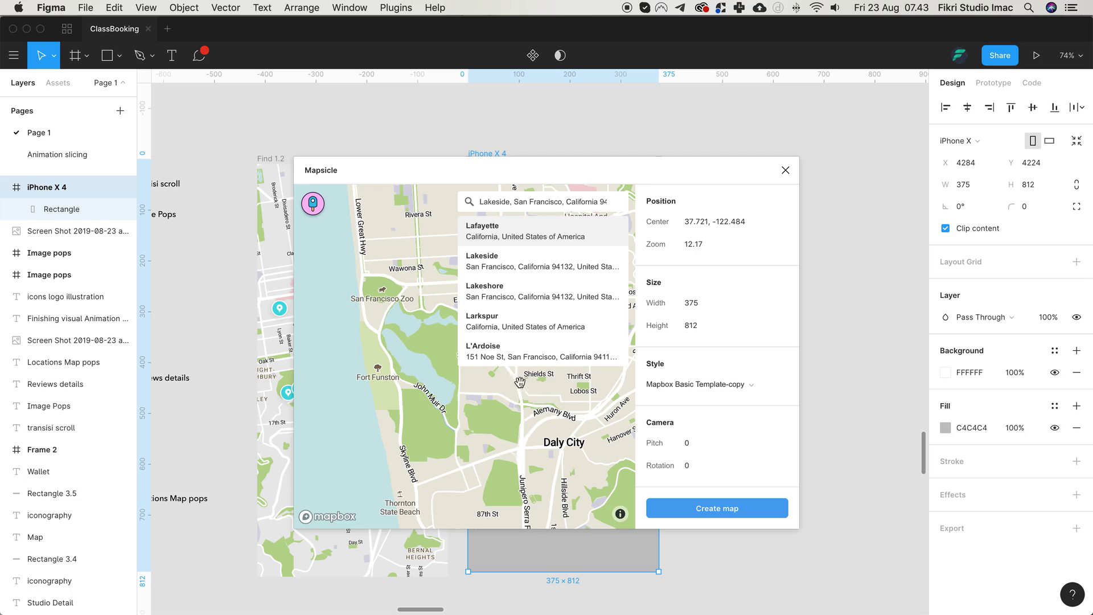
{"action": "scroll", "coordinate": [501, 426], "scroll_direction": "down", "scroll_amount": 5}
{"action": "scroll", "coordinate": [576, 336], "scroll_direction": "up", "scroll_amount": 4}
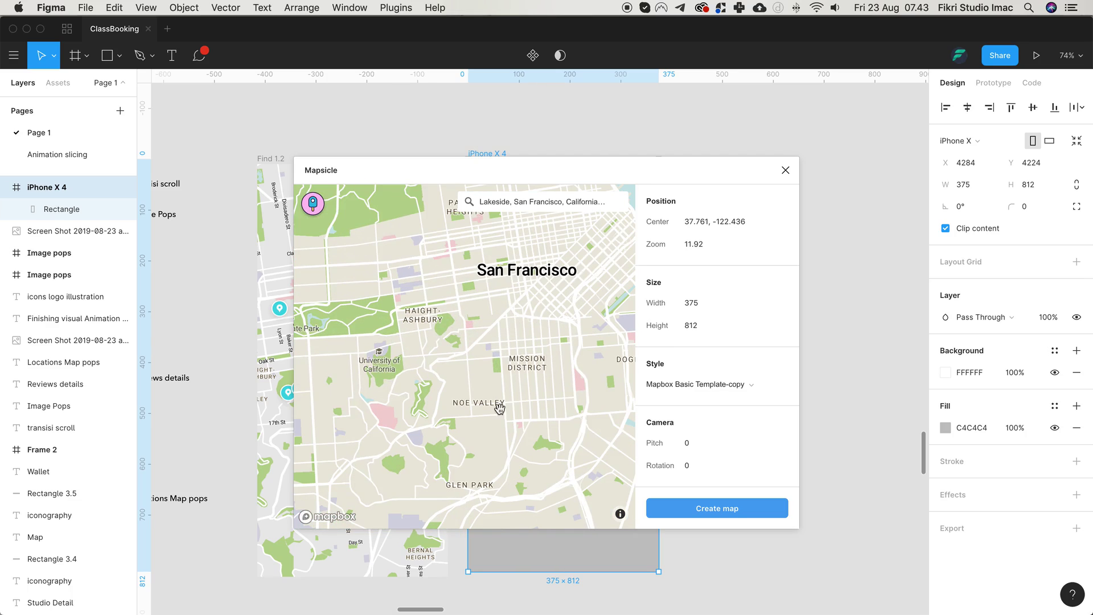
{"action": "scroll", "coordinate": [501, 350], "scroll_direction": "up", "scroll_amount": 3}
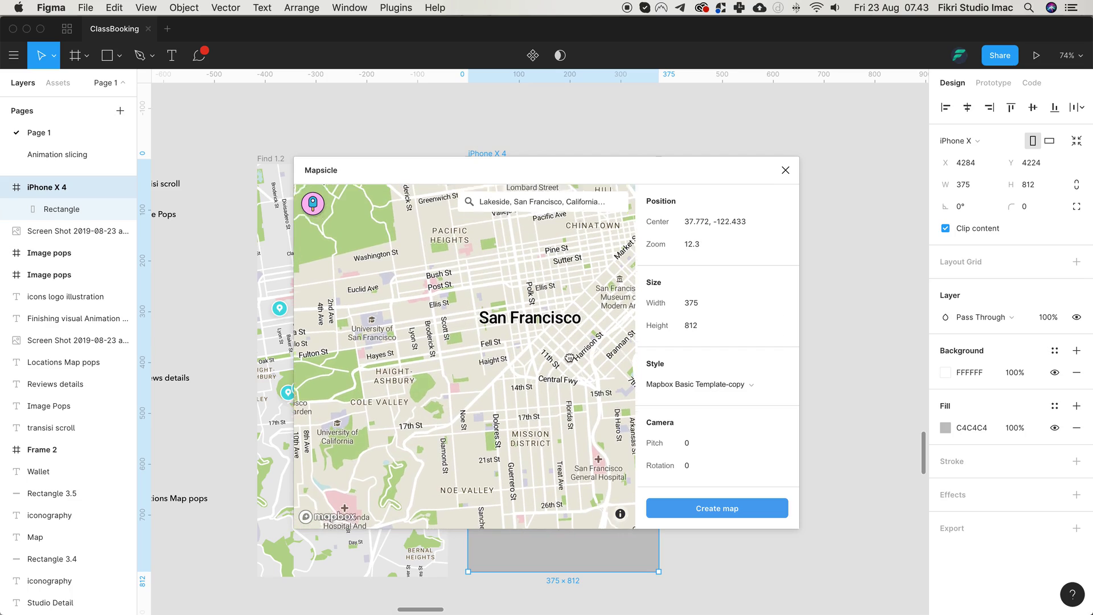
{"action": "left_click_drag", "start_coordinate": [570, 357], "coordinate": [568, 380]}
{"action": "left_click", "coordinate": [702, 509]}
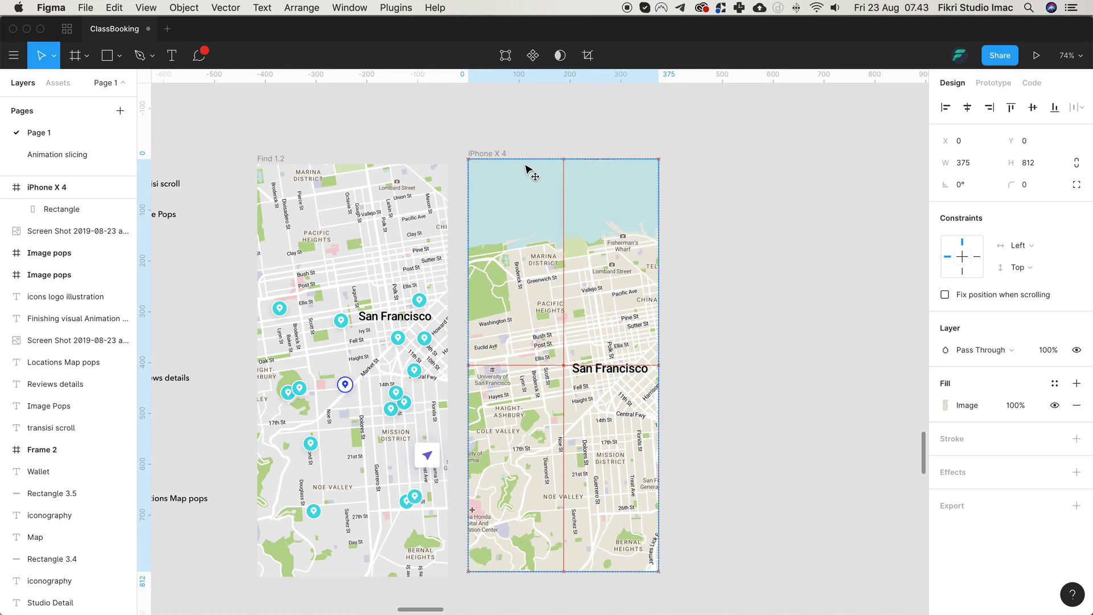
{"action": "left_click", "coordinate": [735, 153]}
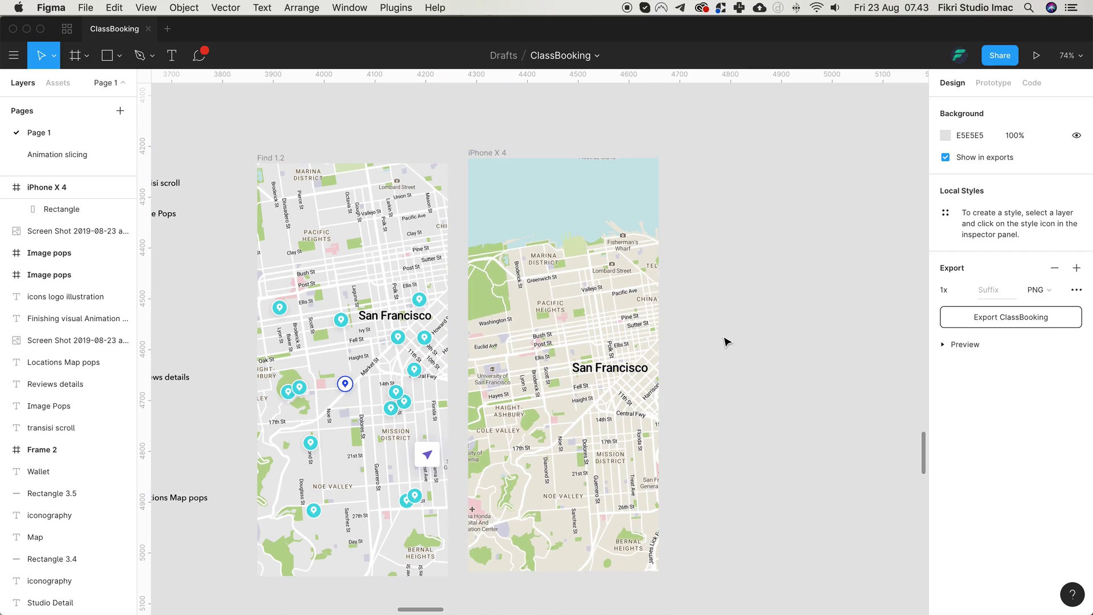
{"action": "scroll", "coordinate": [726, 342], "scroll_direction": "down", "scroll_amount": 2}
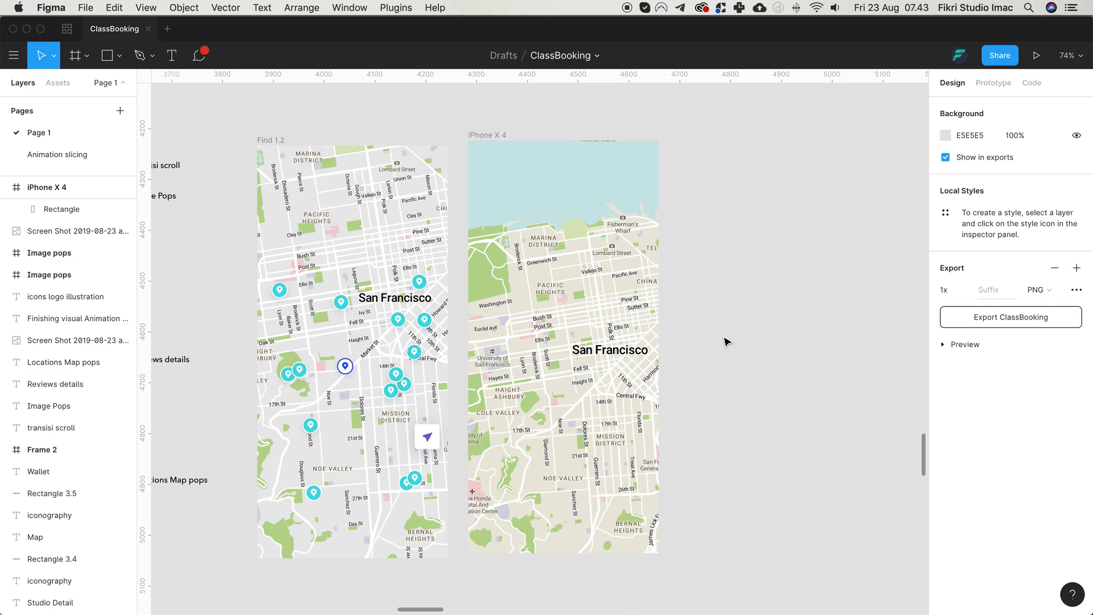
Reopen Mapsicle for the generated map, shift its centre south to 37.731, -122.439, and update the map
{"action": "left_click", "coordinate": [484, 151]}
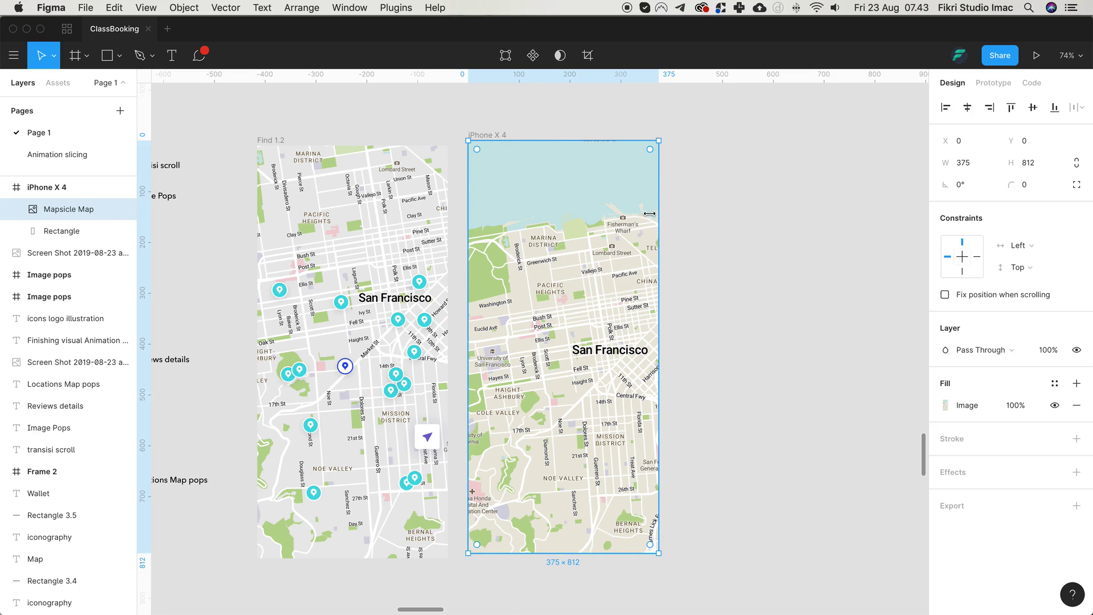
{"action": "left_click", "coordinate": [736, 363]}
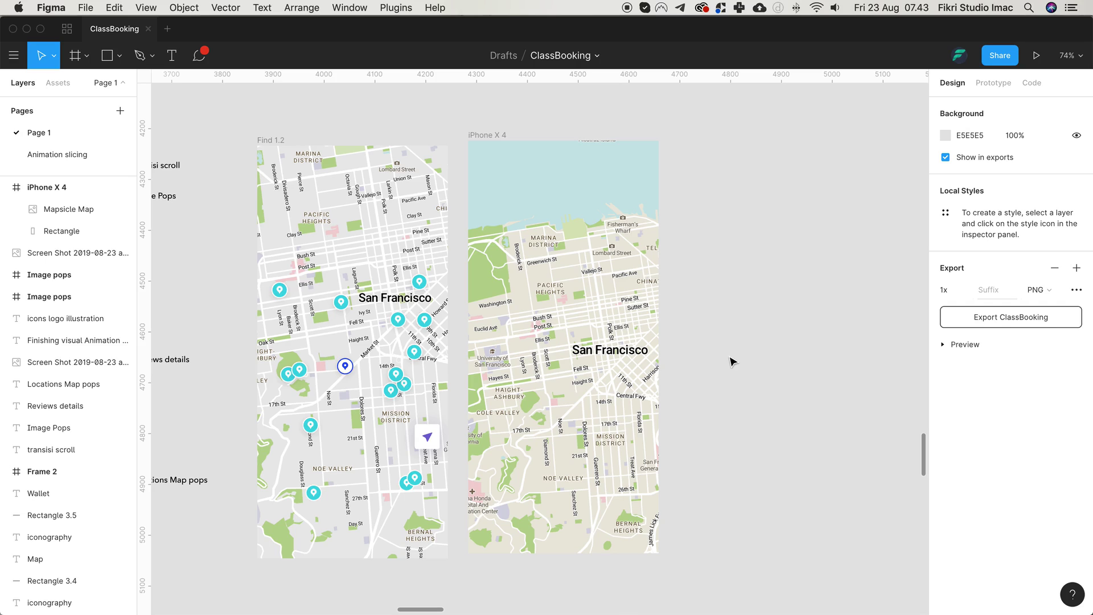
{"action": "right_click", "coordinate": [587, 303]}
{"action": "mouse_move", "coordinate": [693, 442]}
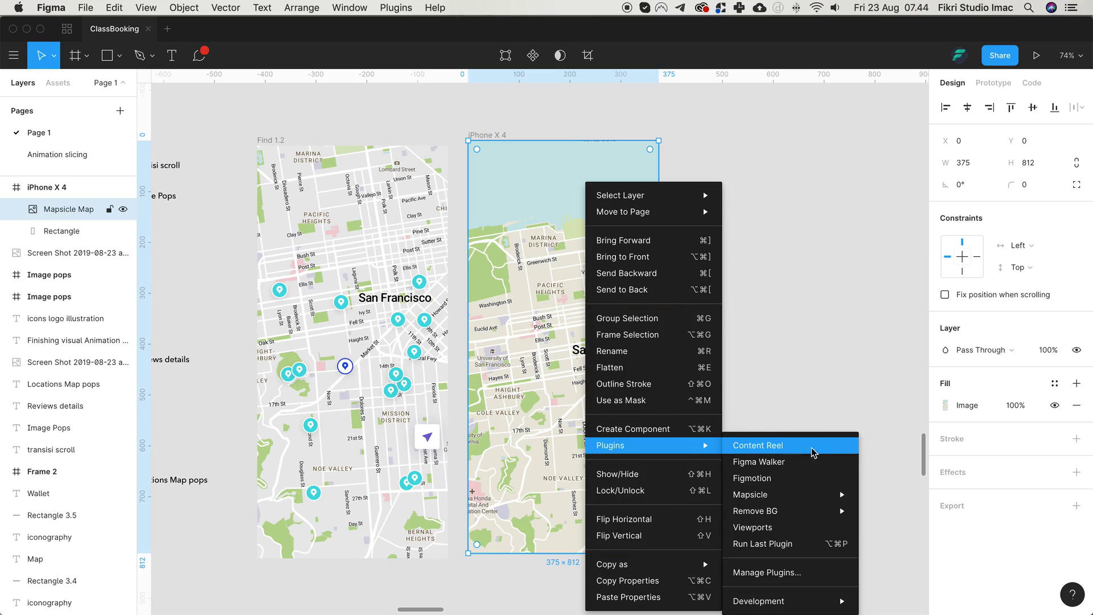
{"action": "mouse_move", "coordinate": [815, 499]}
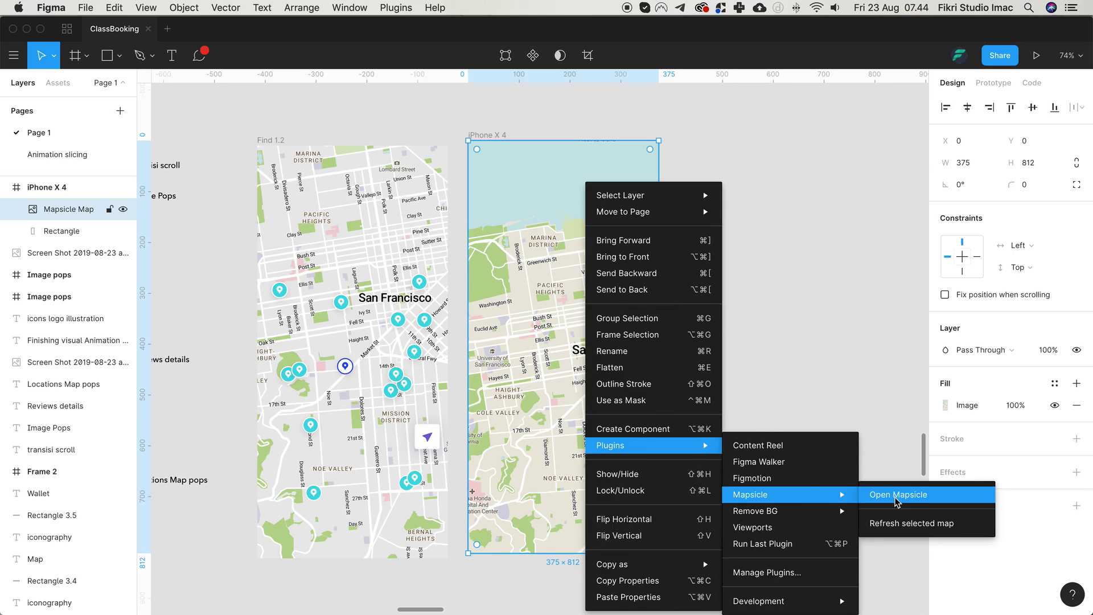
{"action": "left_click", "coordinate": [897, 496]}
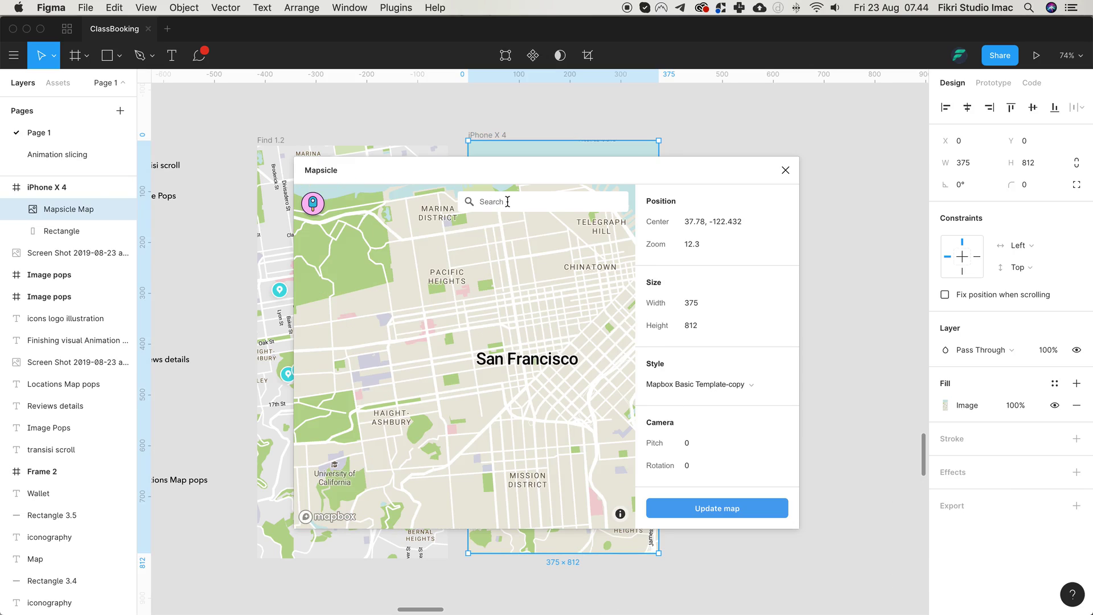
{"action": "left_click_drag", "start_coordinate": [517, 393], "coordinate": [537, 256]}
{"action": "left_click_drag", "start_coordinate": [504, 478], "coordinate": [463, 286]}
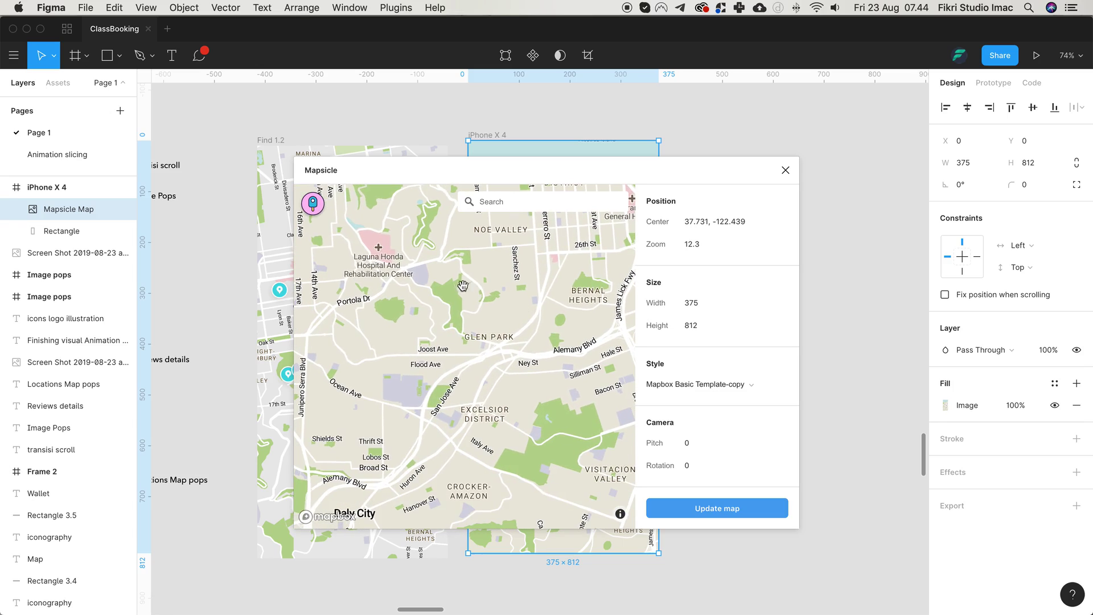
{"action": "left_click", "coordinate": [735, 513]}
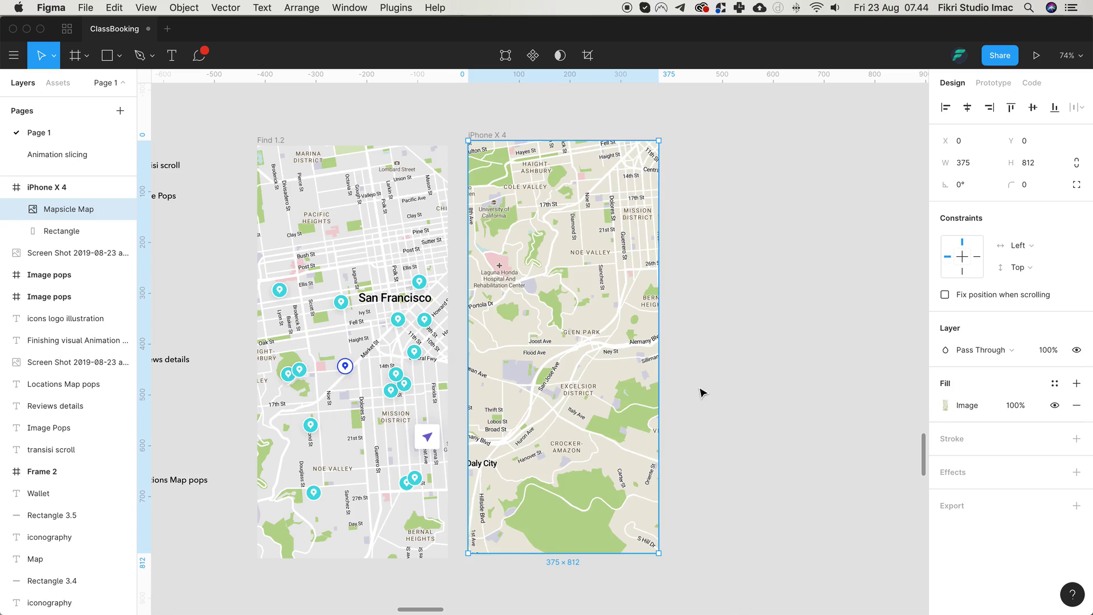
{"action": "right_click", "coordinate": [597, 346]}
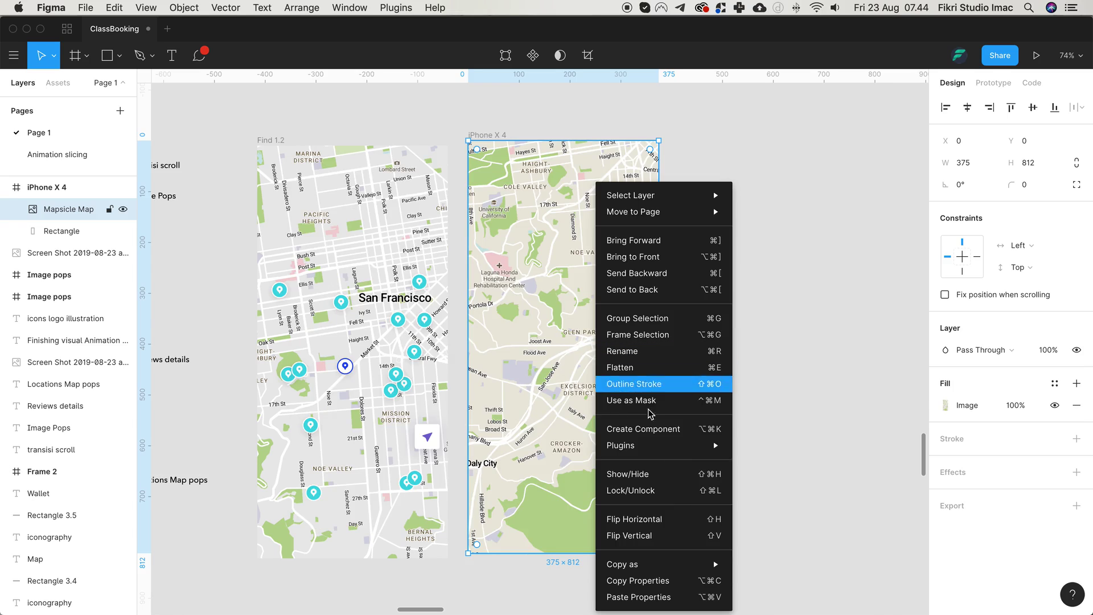
{"action": "mouse_move", "coordinate": [714, 457]}
{"action": "left_click", "coordinate": [796, 359]}
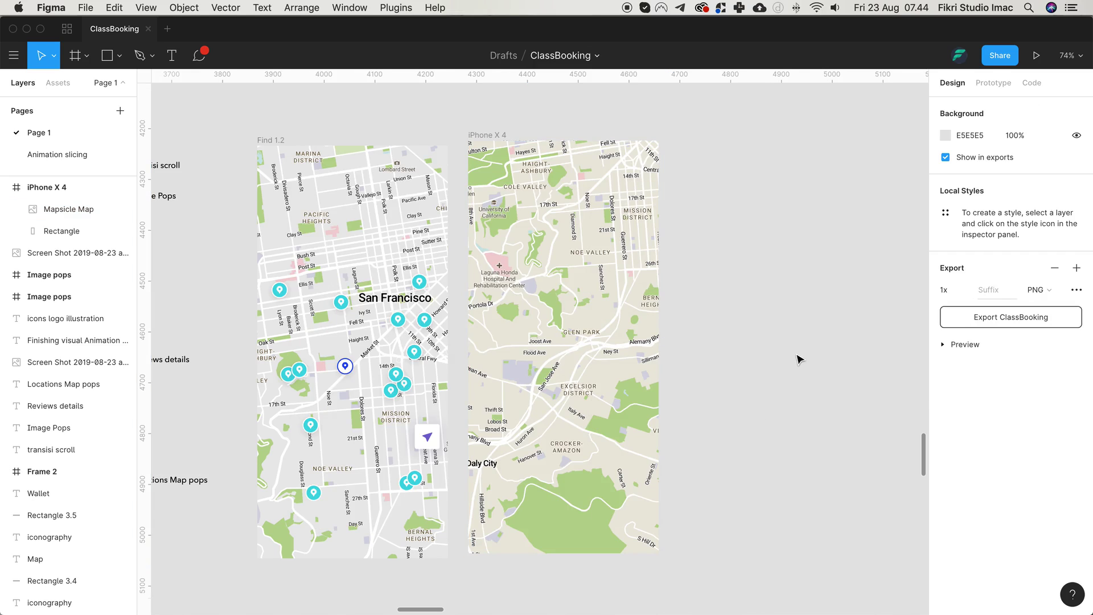
{"action": "scroll", "coordinate": [748, 357], "scroll_direction": "up", "scroll_amount": 2}
{"action": "scroll", "coordinate": [747, 356], "scroll_direction": "down", "scroll_amount": 1}
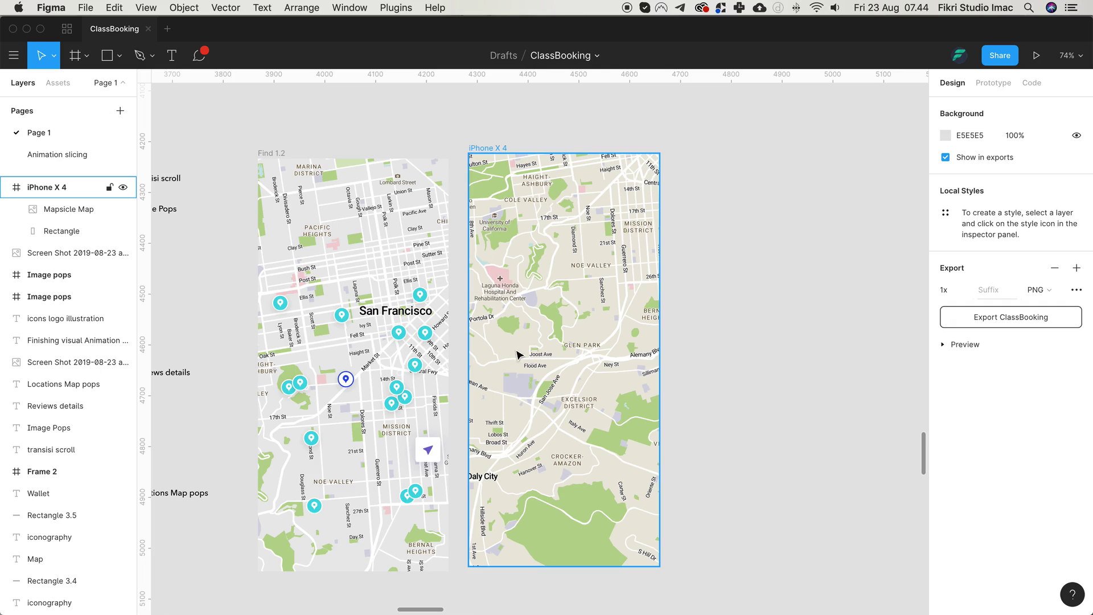
{"action": "left_click", "coordinate": [536, 357]}
{"action": "left_click", "coordinate": [743, 315]}
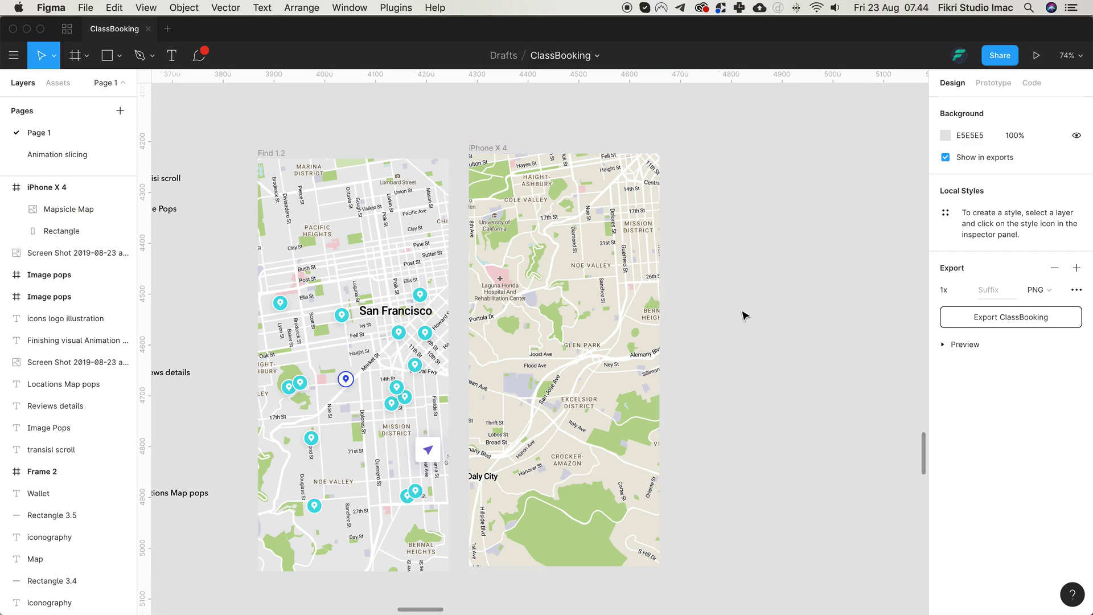
{"action": "left_click", "coordinate": [585, 323]}
{"action": "left_click", "coordinate": [803, 383]}
Switch to Mapbox Studio in Chrome, examine downtown San Francisco in the style up close, and return to Figma
{"action": "mouse_move", "coordinate": [302, 611]}
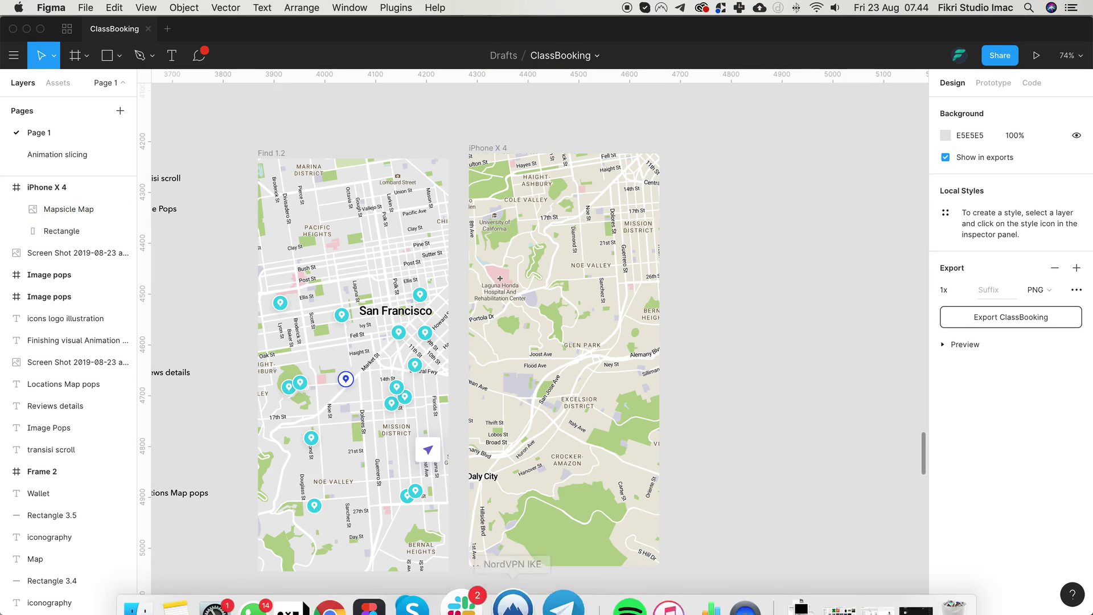
{"action": "left_click", "coordinate": [325, 579]}
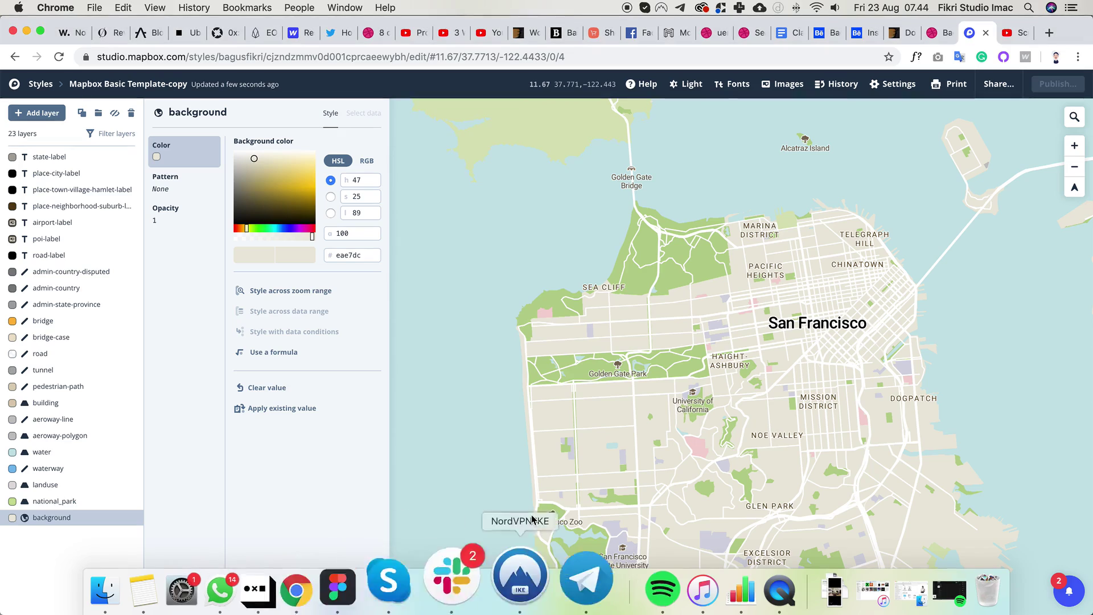
{"action": "scroll", "coordinate": [851, 428], "scroll_direction": "up", "scroll_amount": 5}
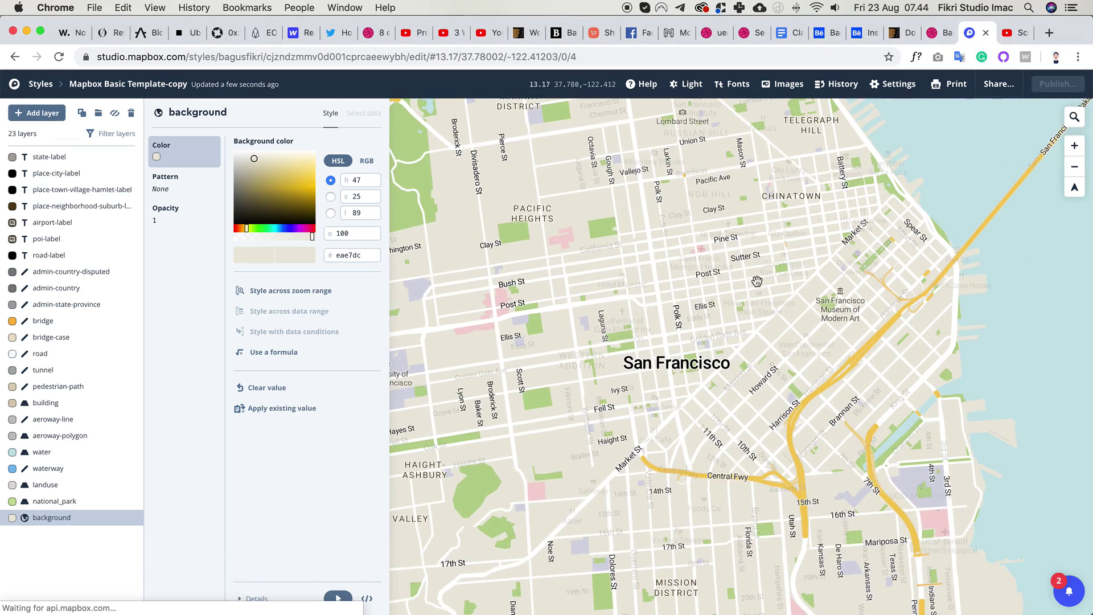
{"action": "left_click_drag", "start_coordinate": [898, 354], "coordinate": [855, 373]}
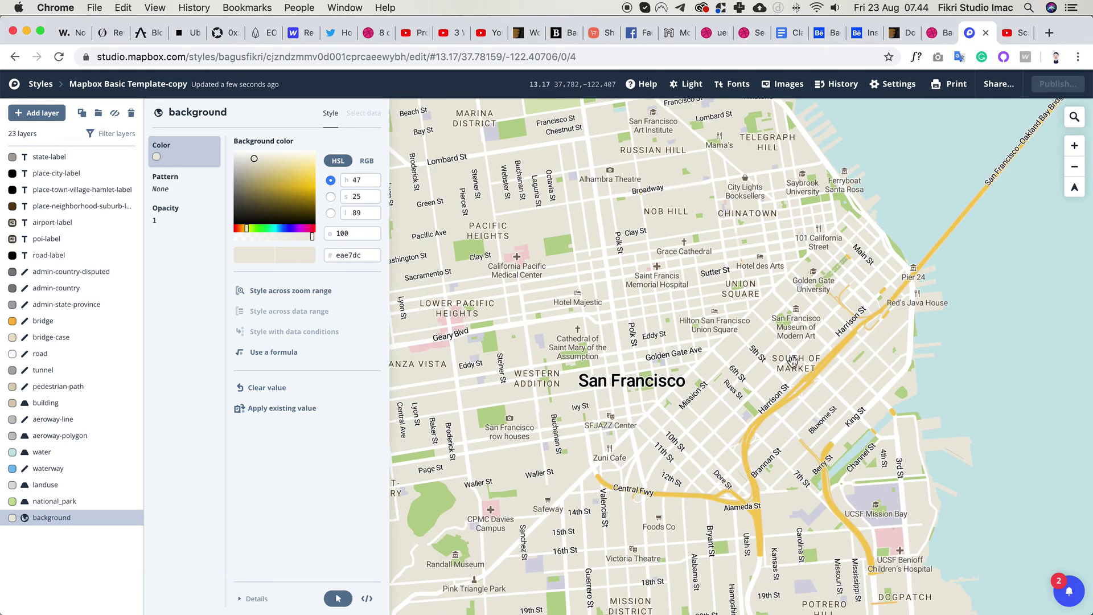
{"action": "mouse_move", "coordinate": [622, 612]}
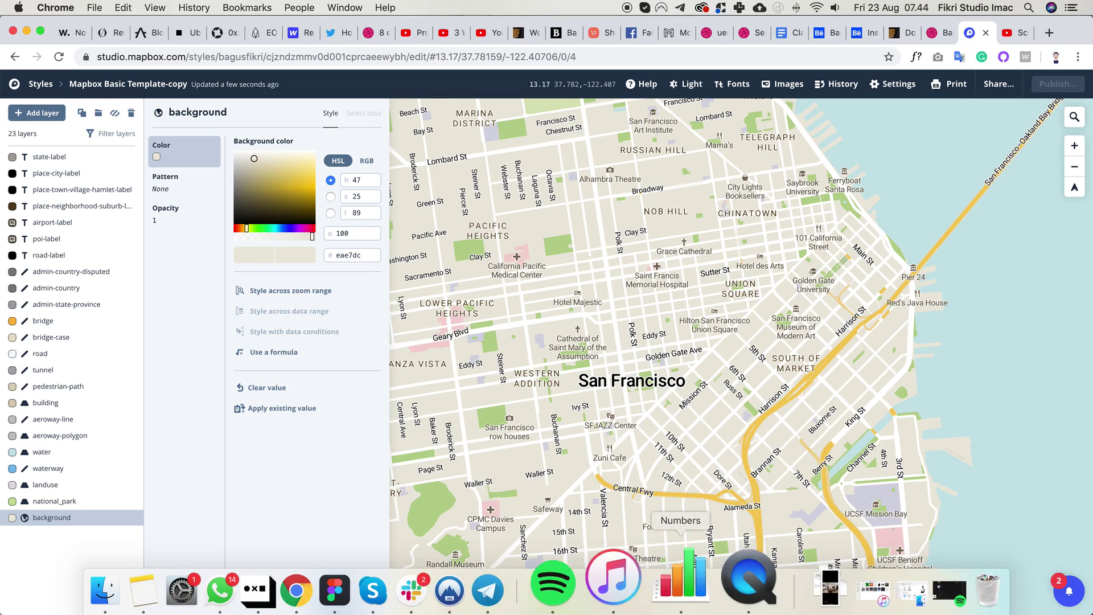
{"action": "left_click", "coordinate": [385, 598]}
Move the iPhone X 4 frame farther away from the Find 1.2 frame
{"action": "scroll", "coordinate": [732, 326], "scroll_direction": "down", "scroll_amount": 3, "text": "ctrl"}
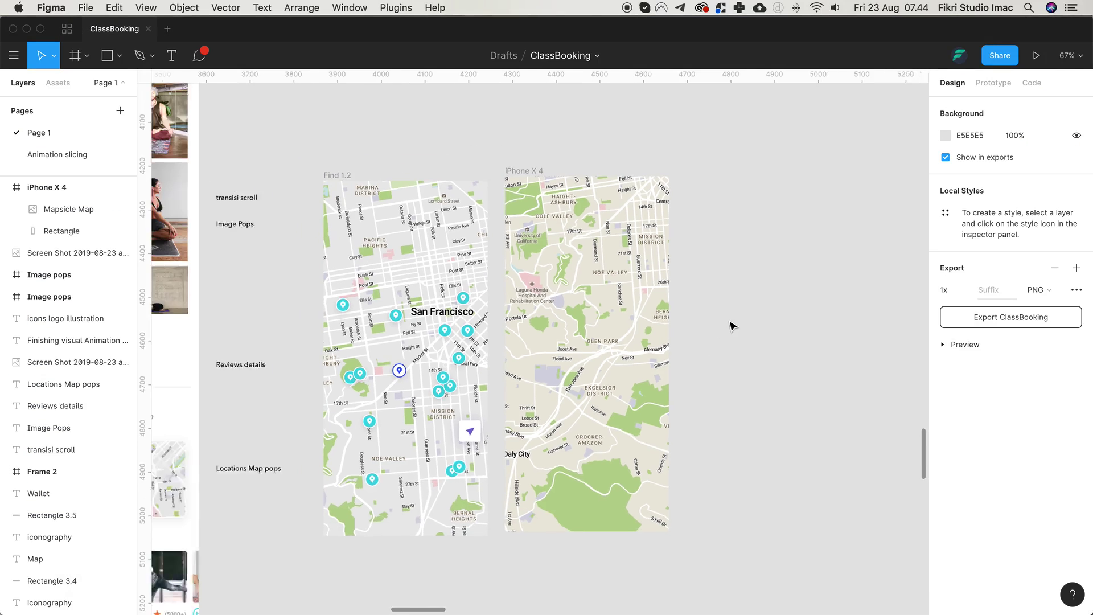
{"action": "scroll", "coordinate": [730, 324], "scroll_direction": "right", "scroll_amount": 5}
{"action": "left_click", "coordinate": [450, 326]}
{"action": "left_click_drag", "start_coordinate": [449, 322], "coordinate": [524, 302]}
{"action": "left_click", "coordinate": [640, 265]}
{"action": "left_click", "coordinate": [567, 308]}
{"action": "left_click", "coordinate": [608, 454]}
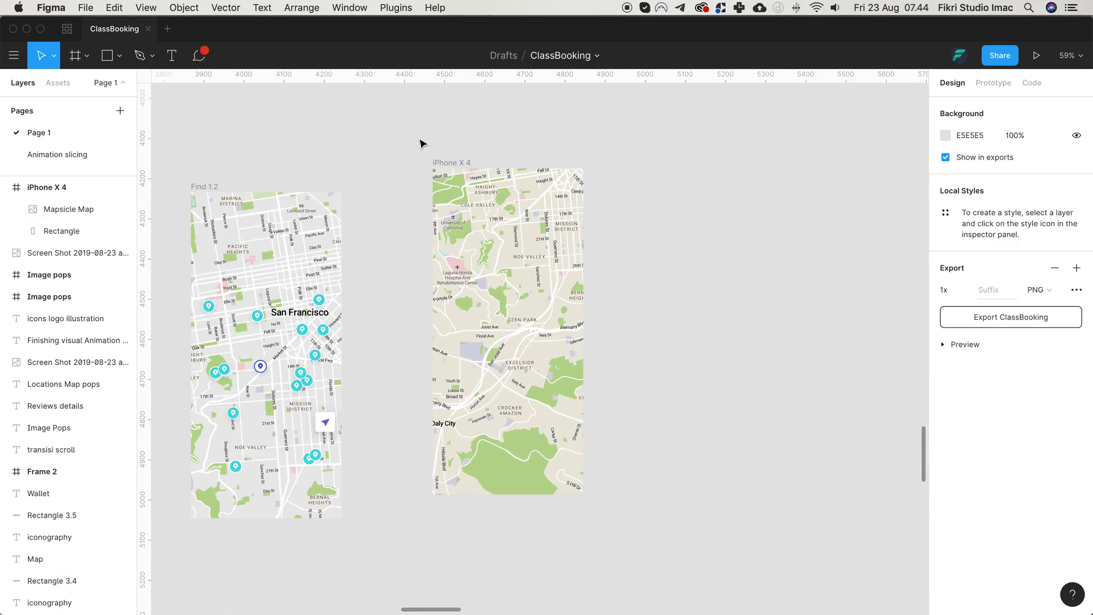
Widen the iPhone X 4 frame to about 908 px from its right edge
{"action": "left_click", "coordinate": [450, 162]}
{"action": "left_click_drag", "start_coordinate": [580, 358], "coordinate": [801, 357]}
{"action": "left_click", "coordinate": [852, 344]}
Stretch the Mapsicle Map layer to 908 px wide so that it fills the widened iPhone X 4 frame
{"action": "left_click", "coordinate": [566, 334]}
{"action": "mouse_move", "coordinate": [583, 335]}
{"action": "left_mouse_down"}
{"action": "mouse_move", "coordinate": [797, 337]}
{"action": "mouse_move", "coordinate": [559, 340]}
{"action": "mouse_move", "coordinate": [602, 341]}
{"action": "mouse_move", "coordinate": [581, 341]}
{"action": "left_mouse_up"}
{"action": "left_click", "coordinate": [631, 319]}
{"action": "left_click", "coordinate": [584, 321]}
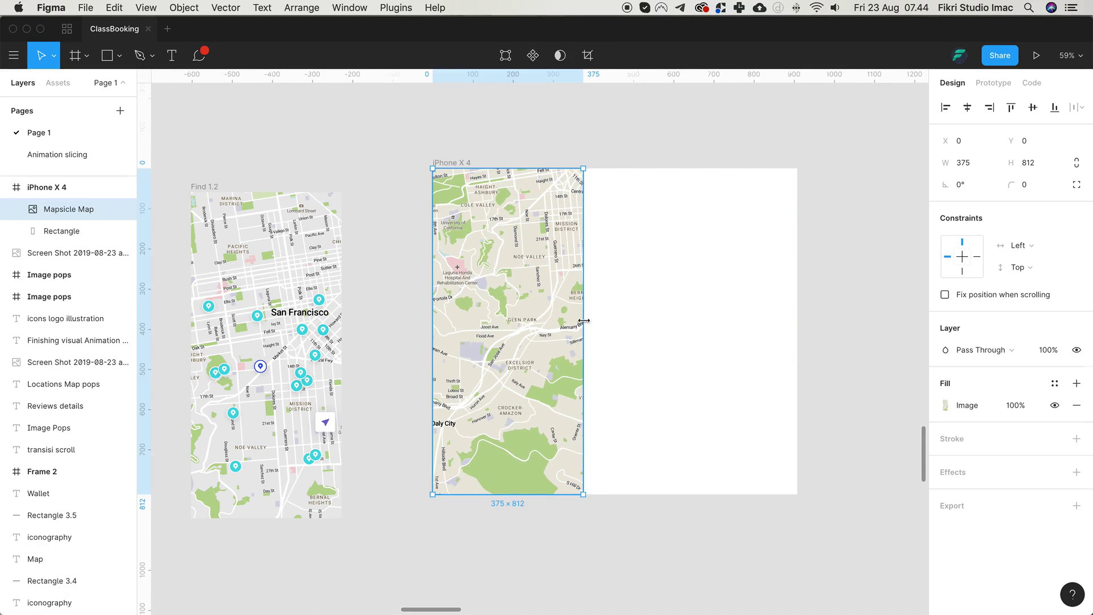
{"action": "left_click_drag", "start_coordinate": [580, 329], "coordinate": [800, 326]}
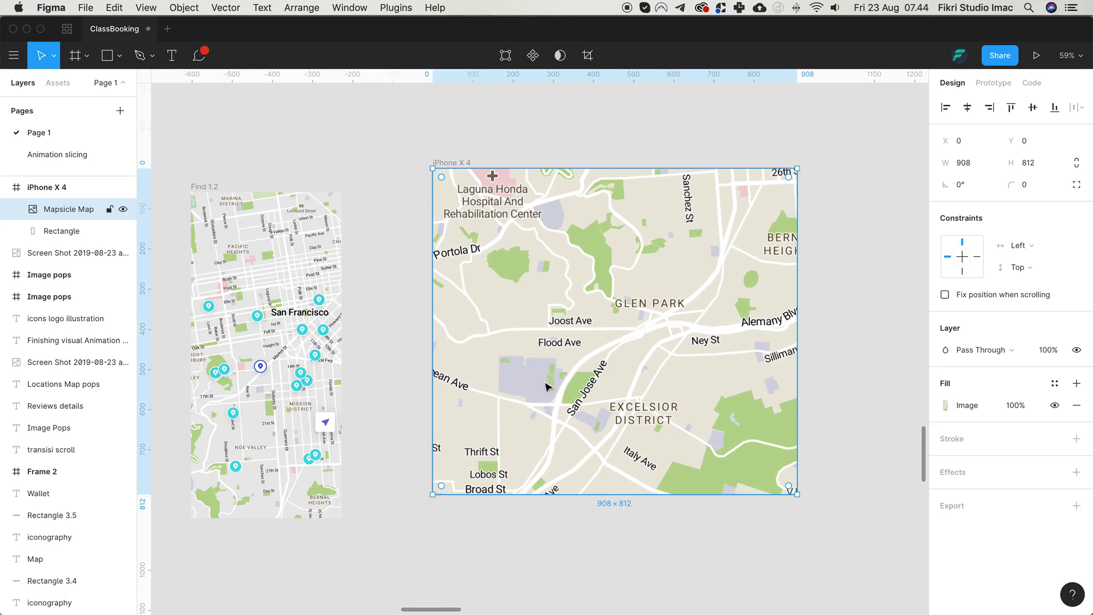
Refresh the stretched map with Mapsicle so that it renders again at 908 × 812
{"action": "mouse_move", "coordinate": [689, 444]}
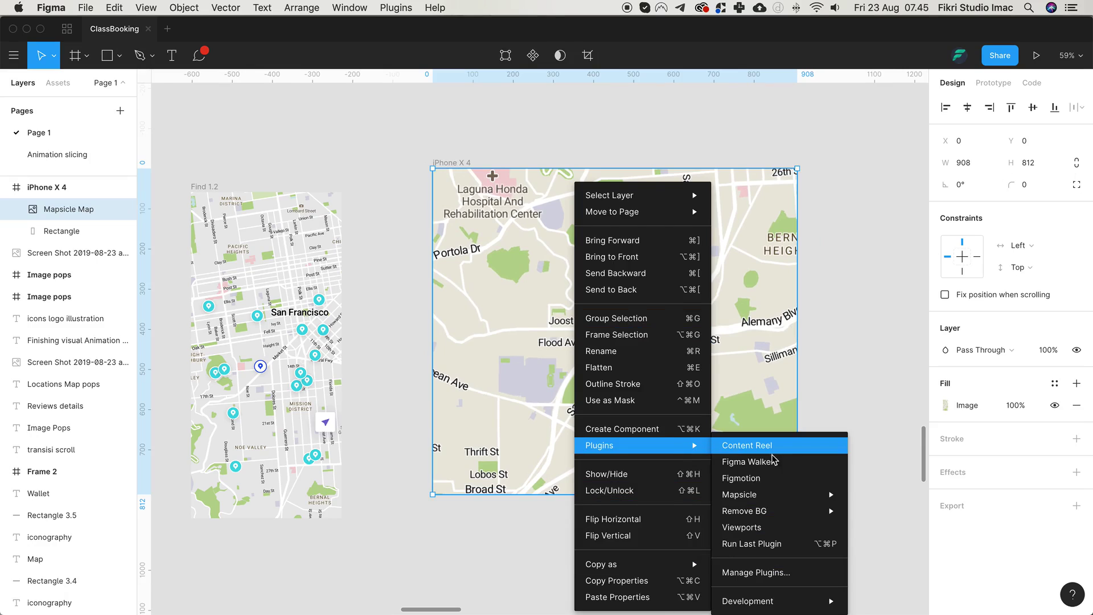
{"action": "mouse_move", "coordinate": [792, 496]}
{"action": "left_click", "coordinate": [877, 517]}
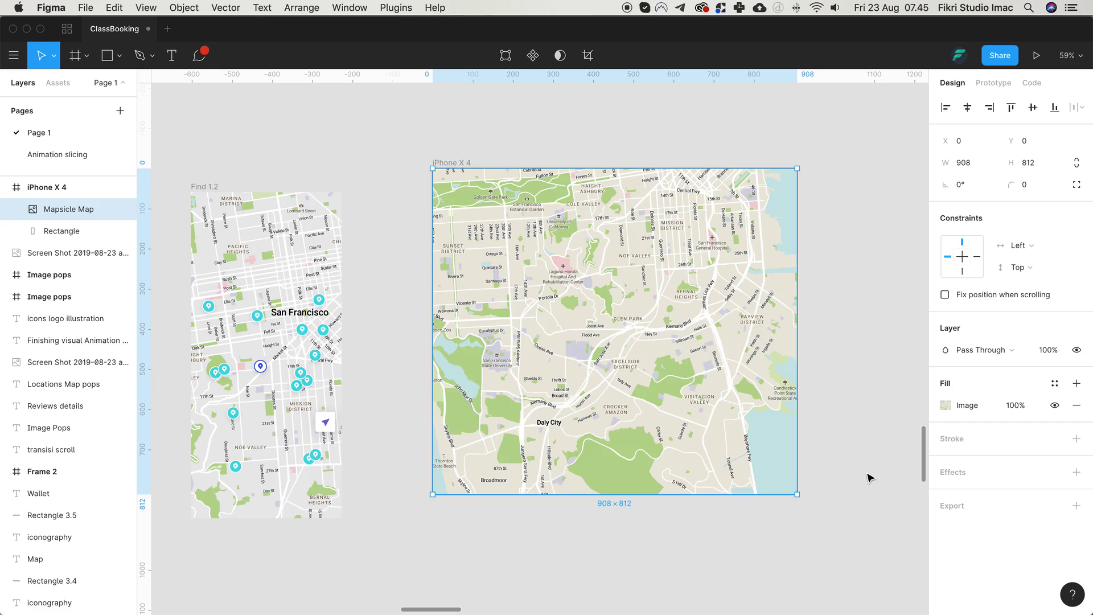
Move the iPhone X 4 frame next to the Find 1.2 frame with their top edges aligned, and deselect it
{"action": "left_click", "coordinate": [471, 150]}
{"action": "left_click_drag", "start_coordinate": [456, 164], "coordinate": [392, 187]}
{"action": "left_click", "coordinate": [447, 148]}
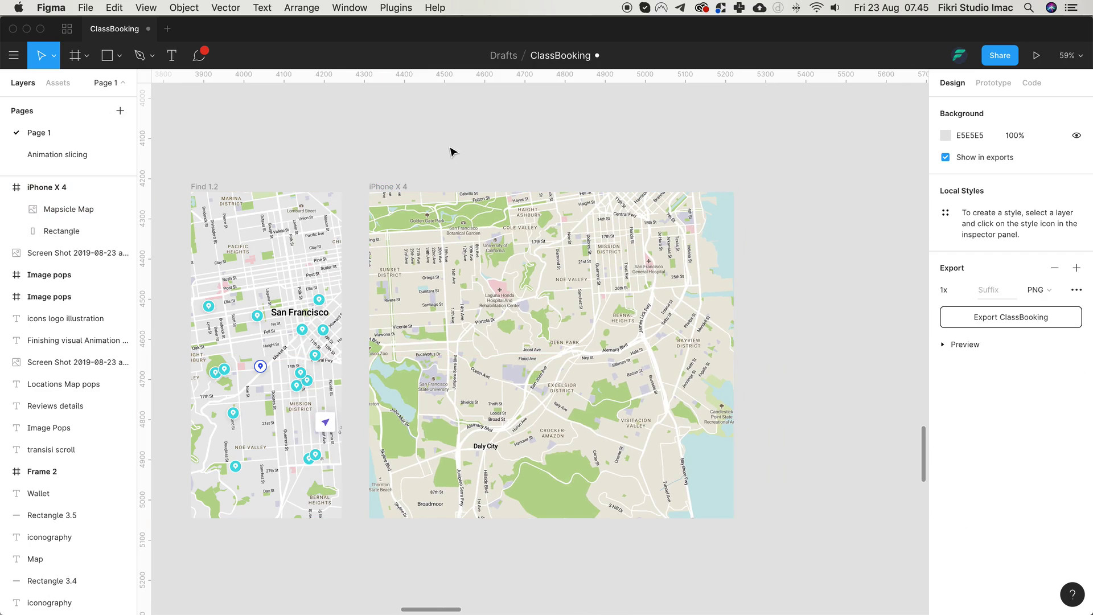
{"action": "scroll", "coordinate": [452, 151], "scroll_direction": "left", "scroll_amount": 2}
{"action": "scroll", "coordinate": [452, 151], "scroll_direction": "up", "scroll_amount": 3}
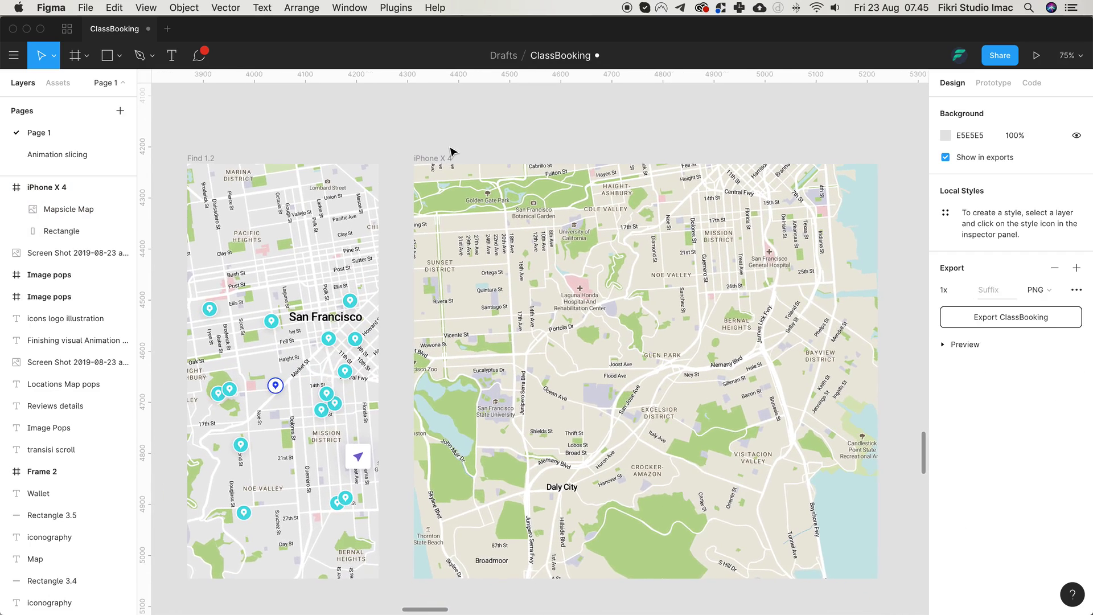
{"action": "scroll", "coordinate": [426, 197], "scroll_direction": "right", "scroll_amount": 2}
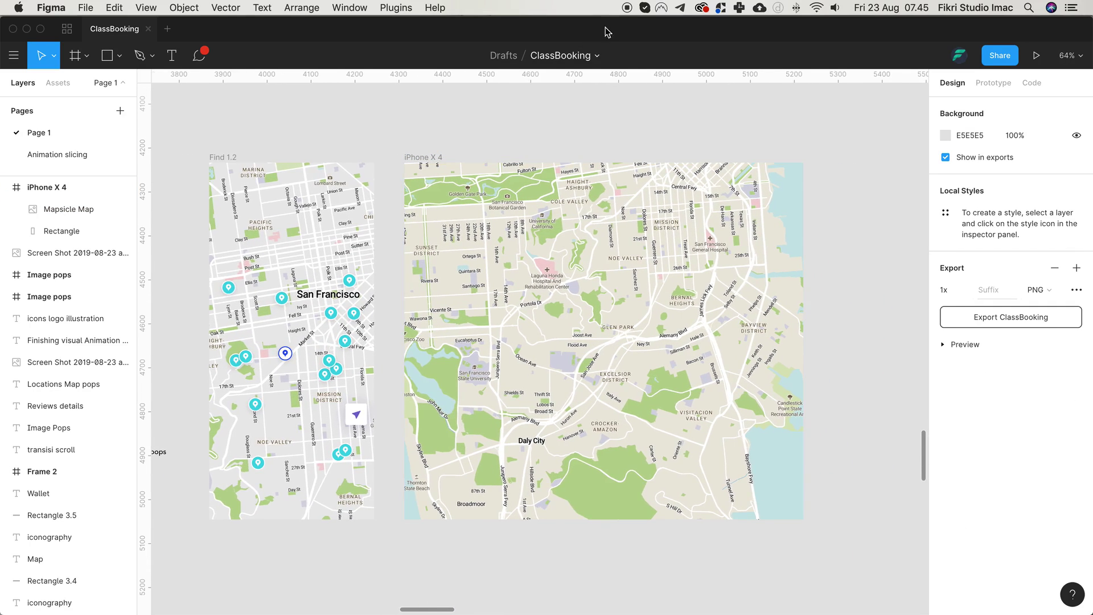